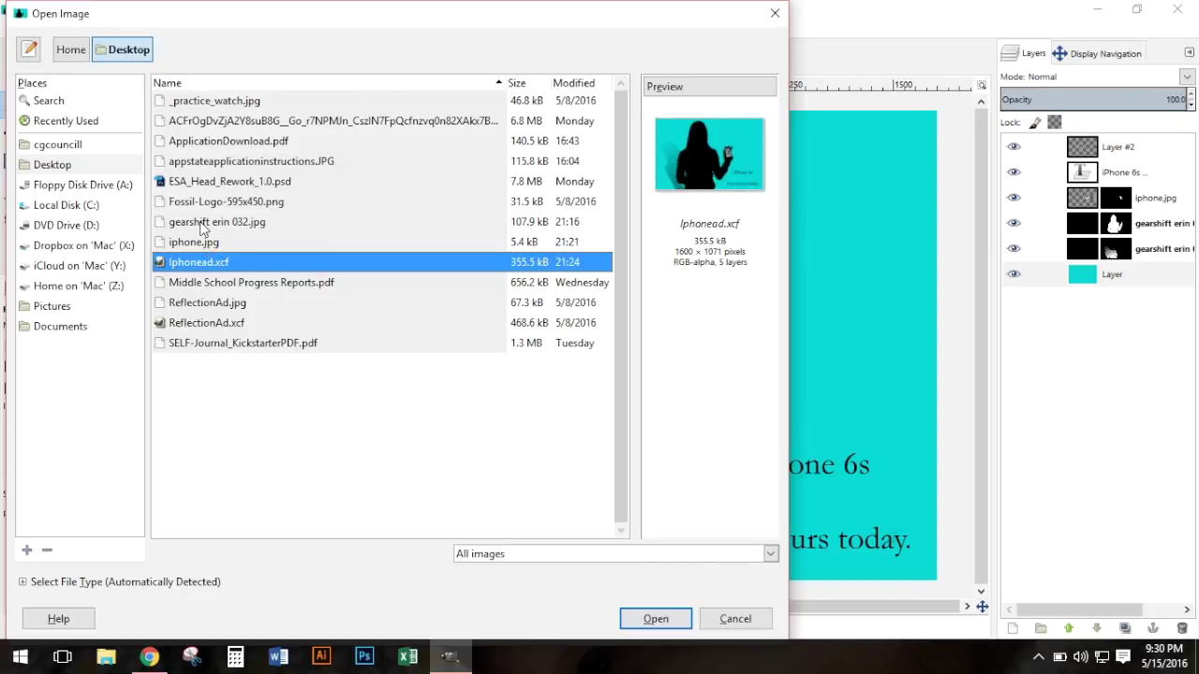
Open gearshift erin 032.jpg and select its green background with Fuzzy Select.
click(651, 619)
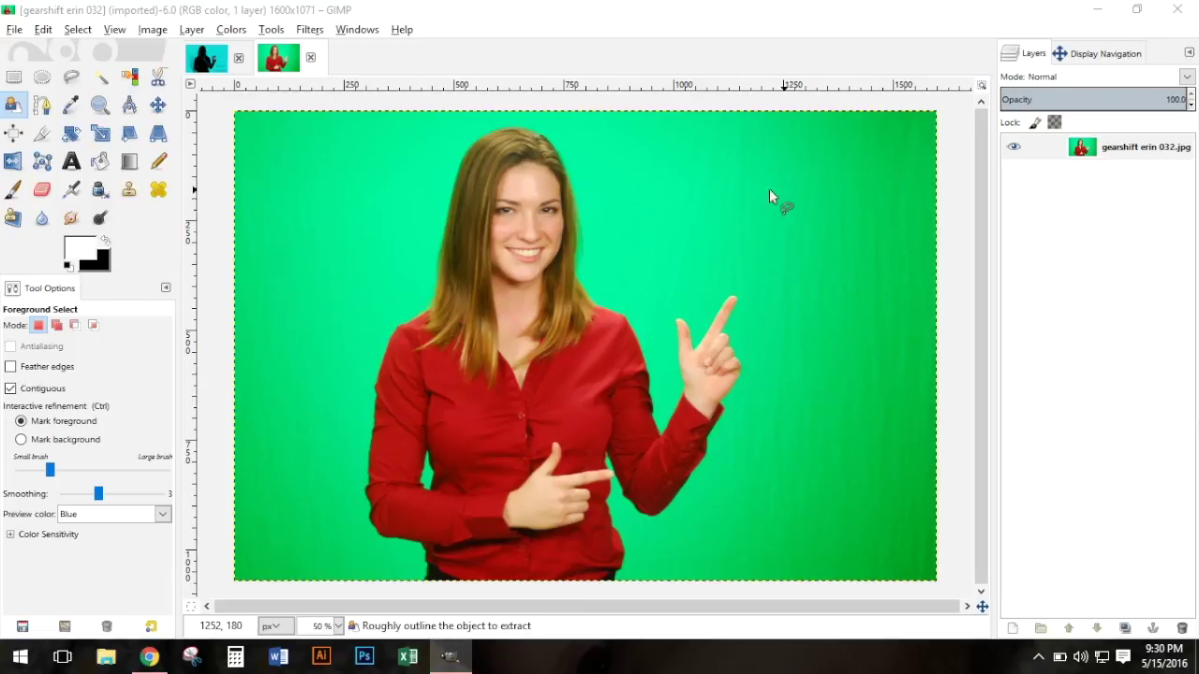
click(100, 76)
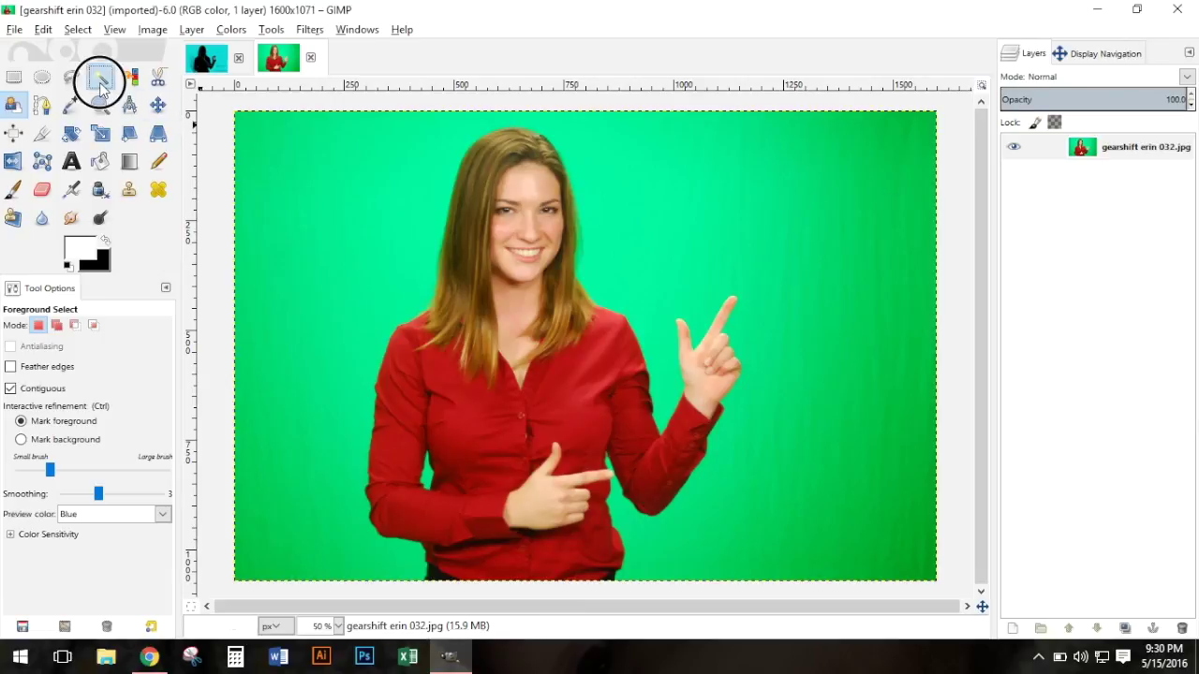
click(320, 249)
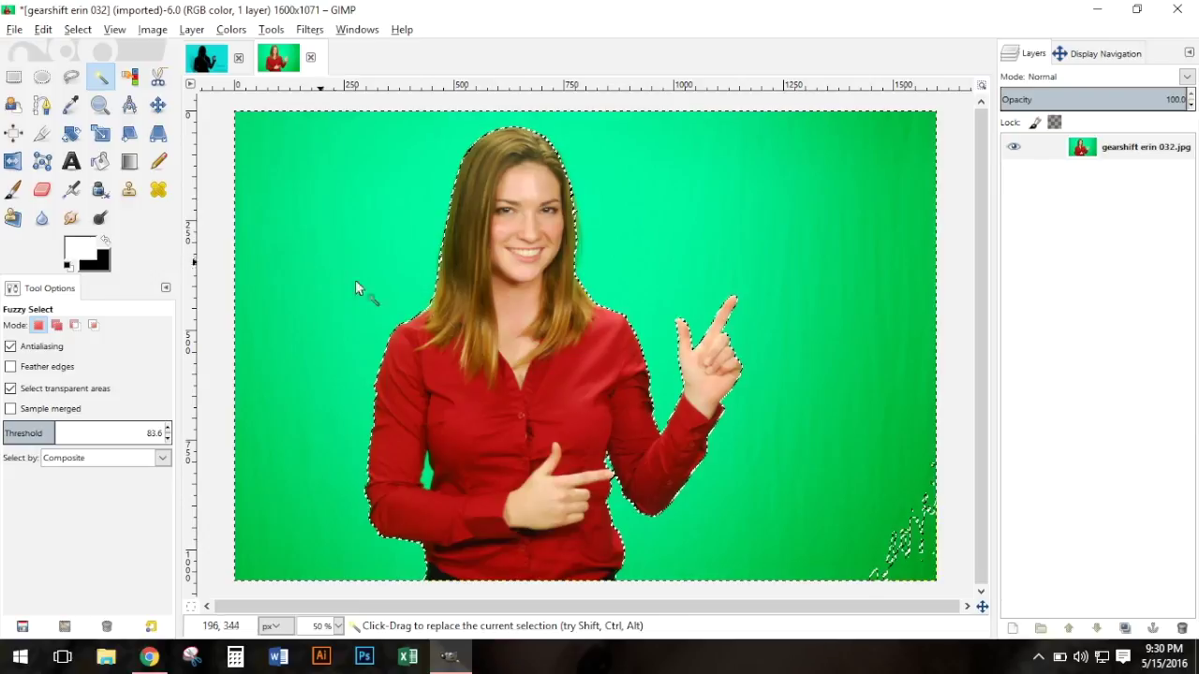
drag(884, 536, 891, 310)
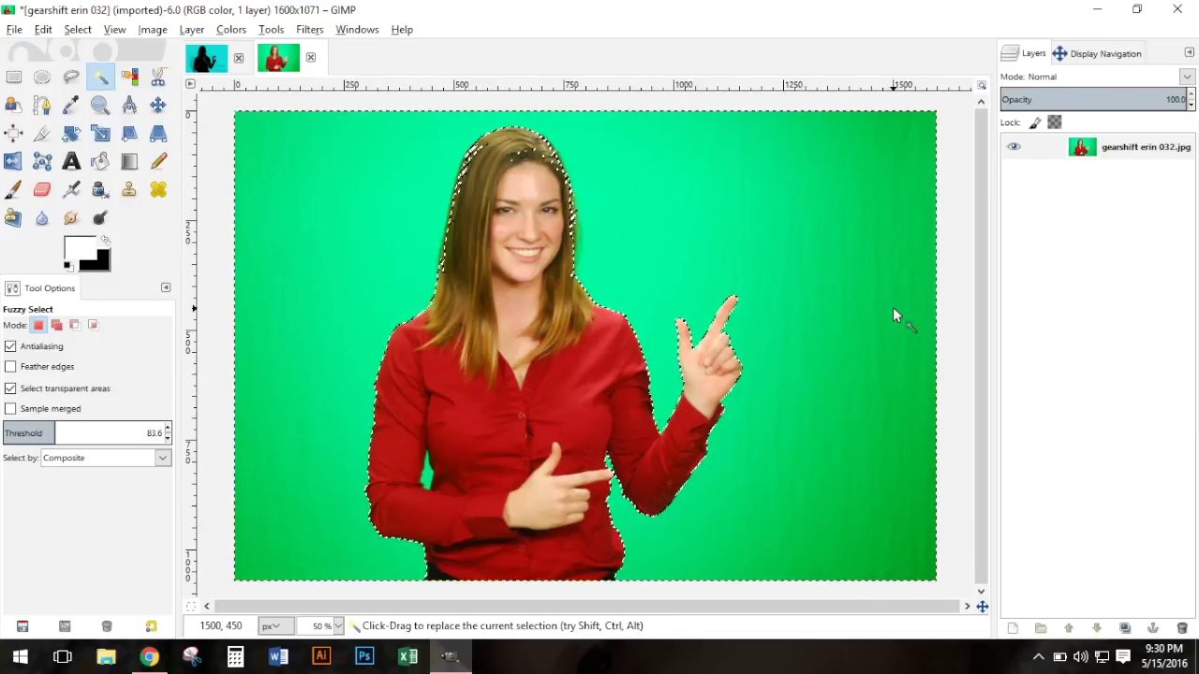
click(634, 175)
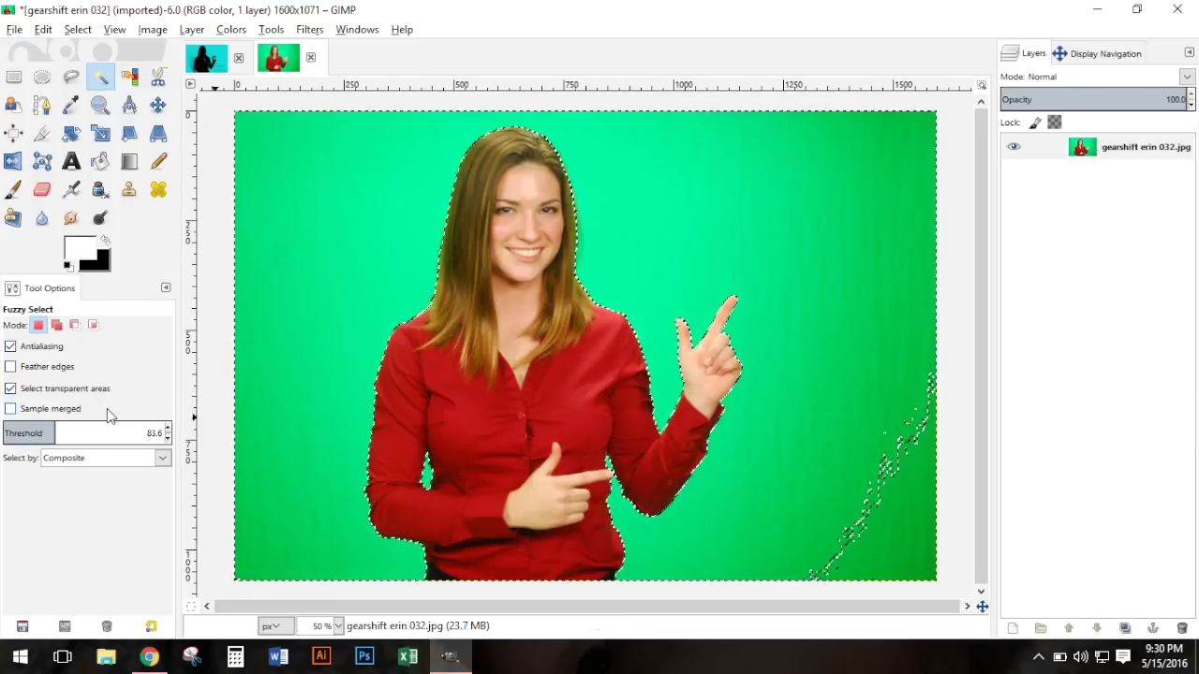
Set the Fuzzy Select threshold to 32.0 and reselect the green background from its darker lower-right area.
click(130, 459)
click(125, 455)
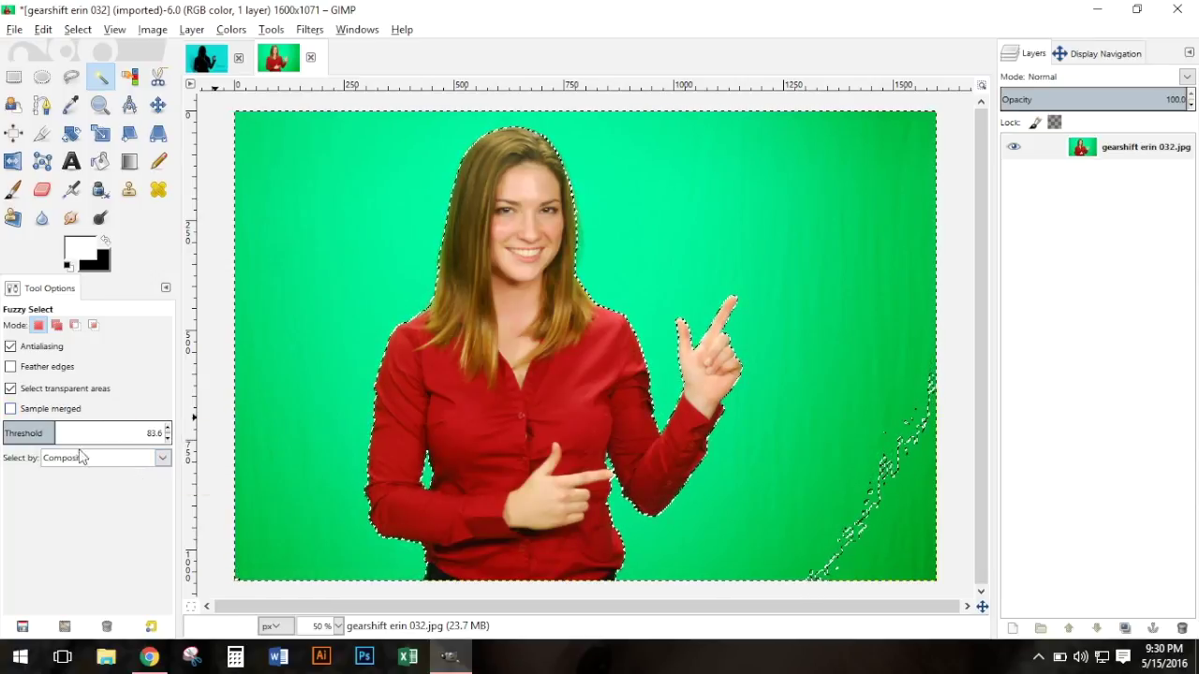
drag(54, 433, 21, 433)
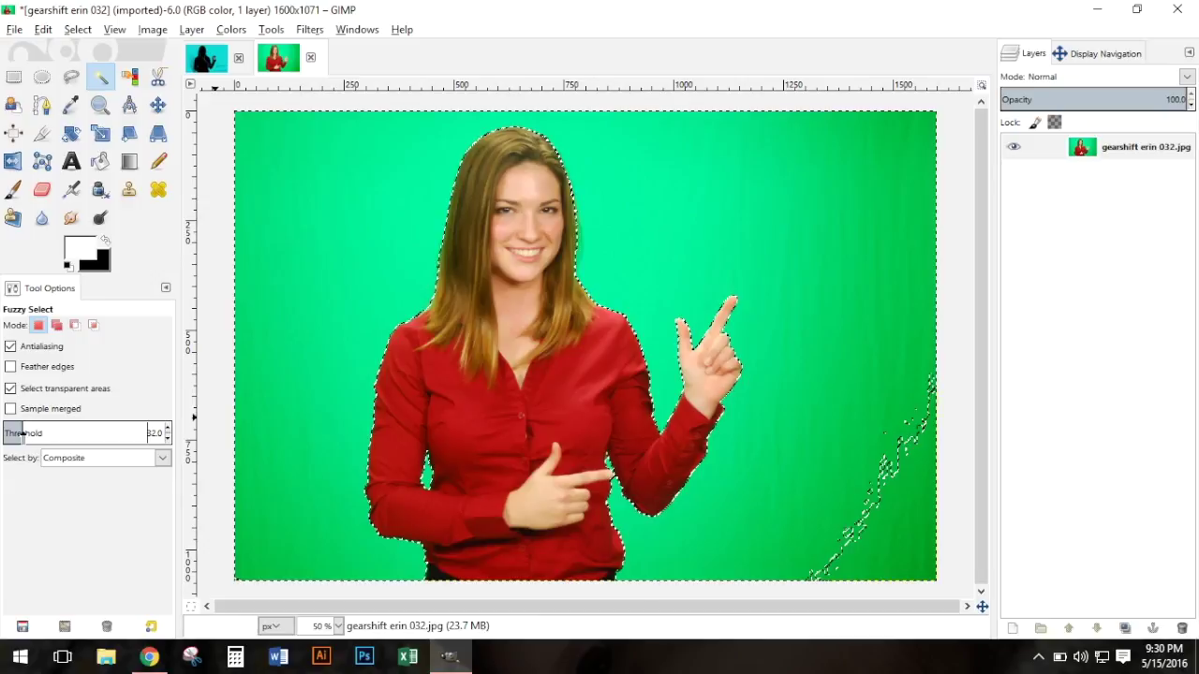
click(879, 541)
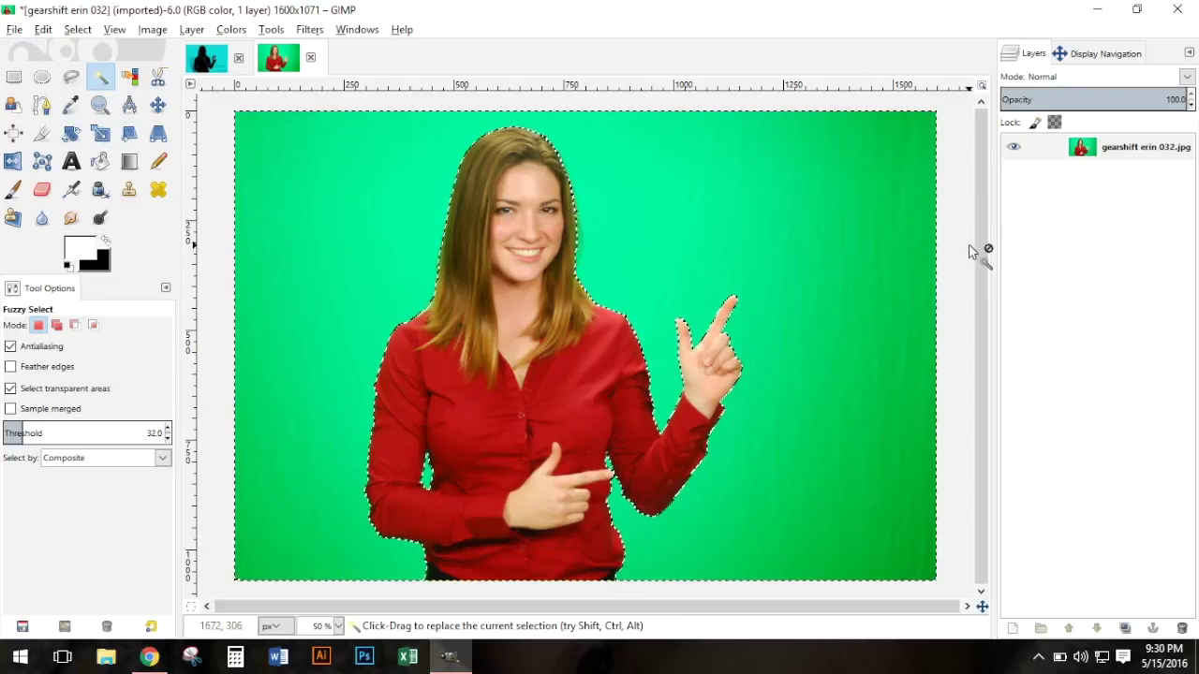
Add a layer mask to the photo layer from the inverted selection, and deselect everything.
right_click(1111, 150)
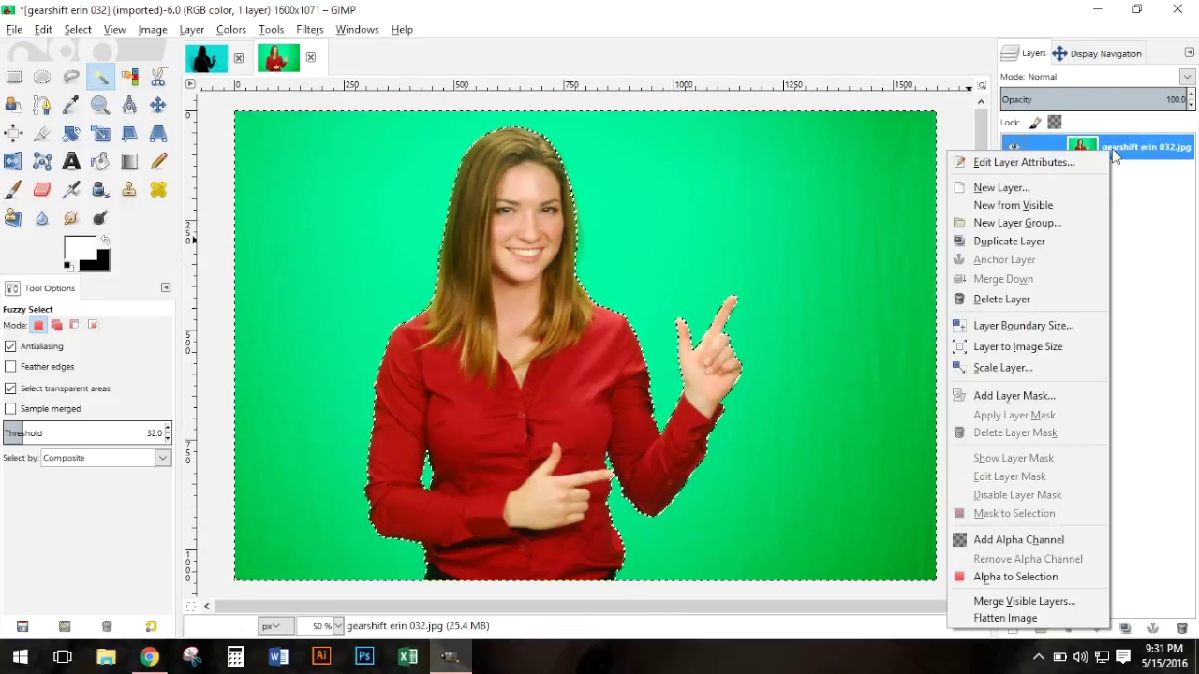
click(1041, 397)
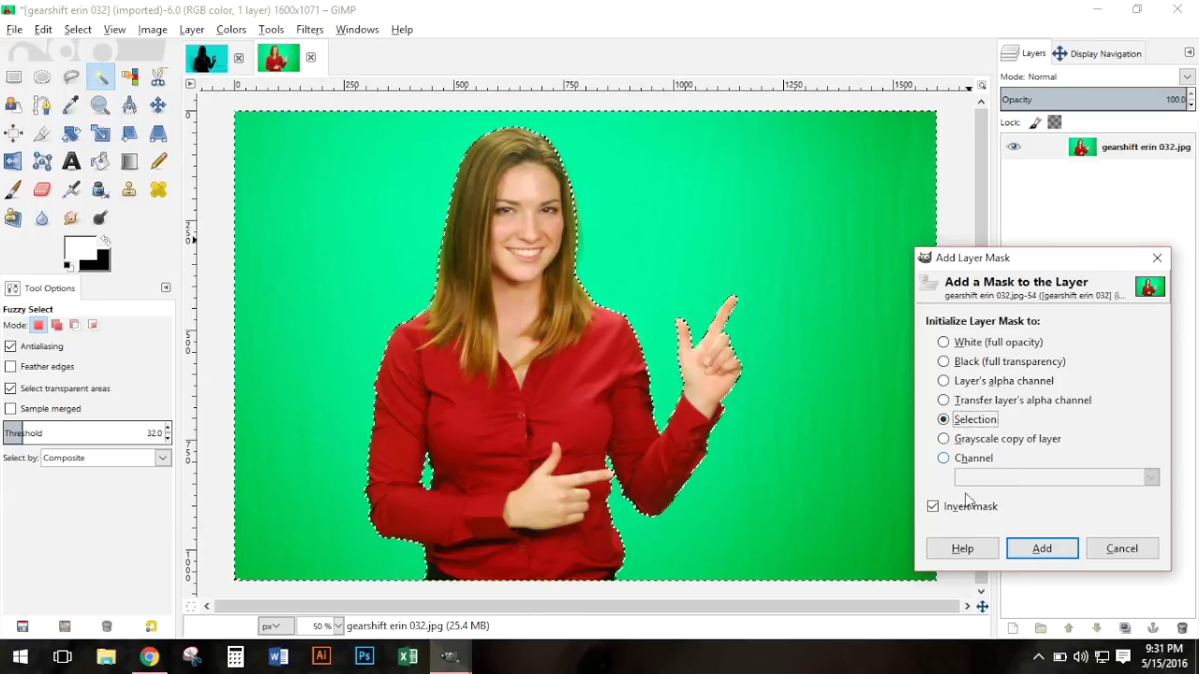
click(1026, 549)
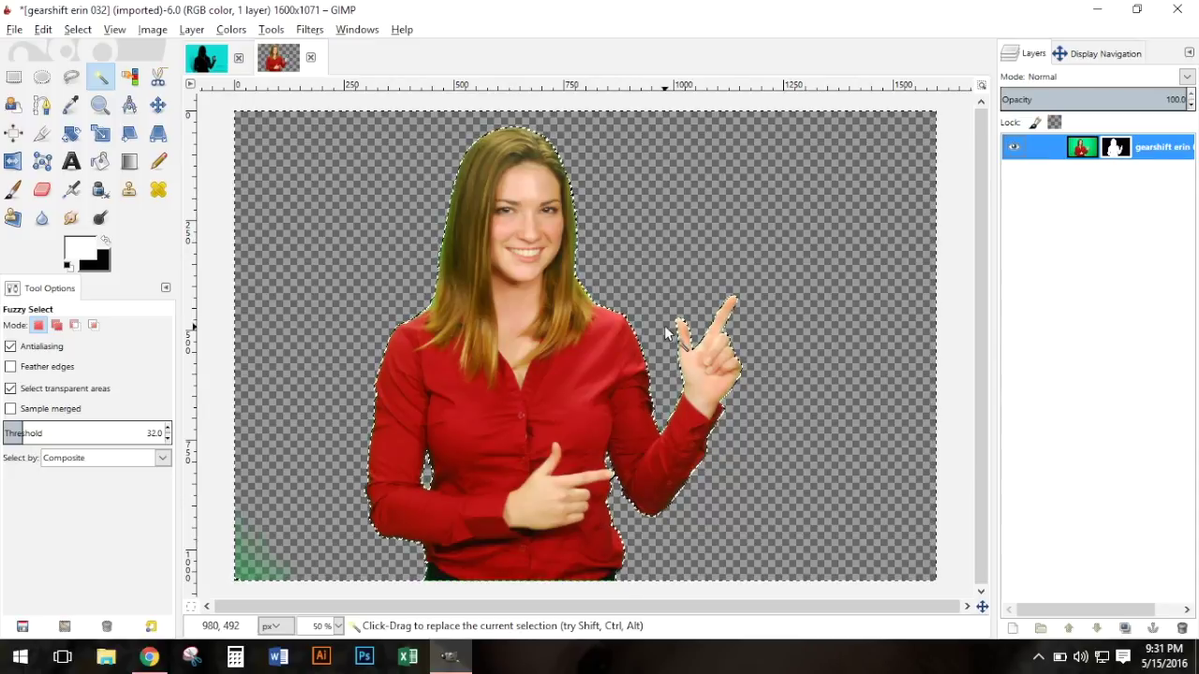
right_click(537, 339)
click(590, 394)
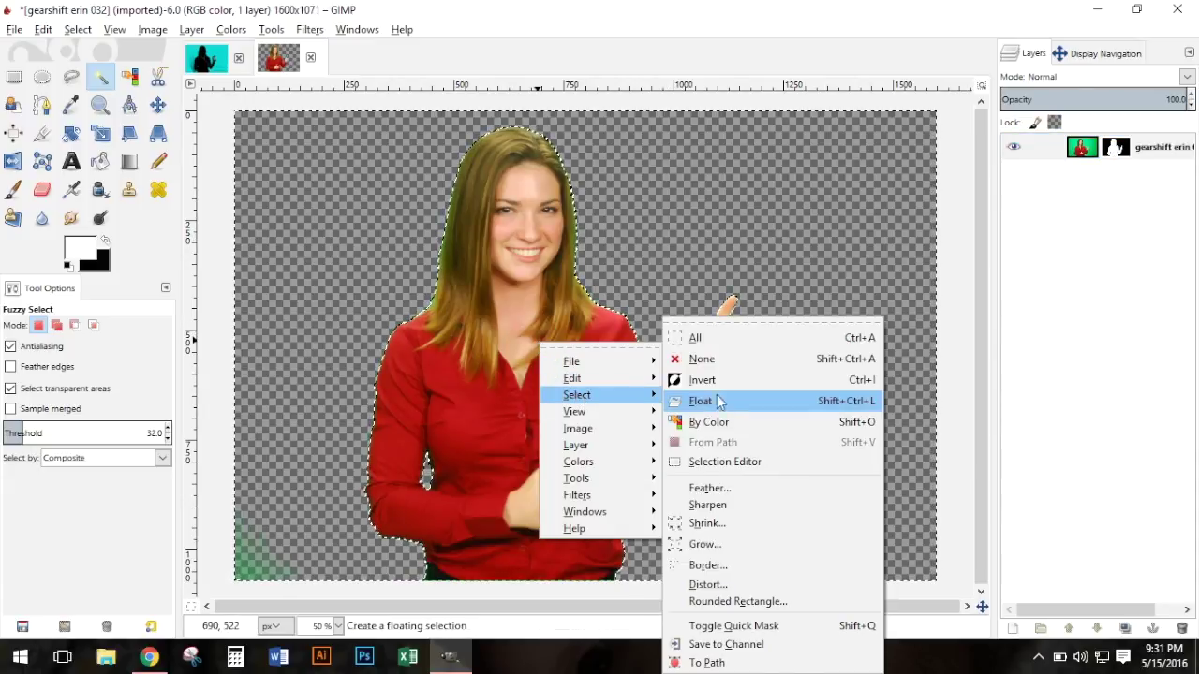
click(754, 365)
Paint out the leftover green in the mask's lower-left corner with a black Paintbrush of size 288.21.
click(13, 189)
click(107, 242)
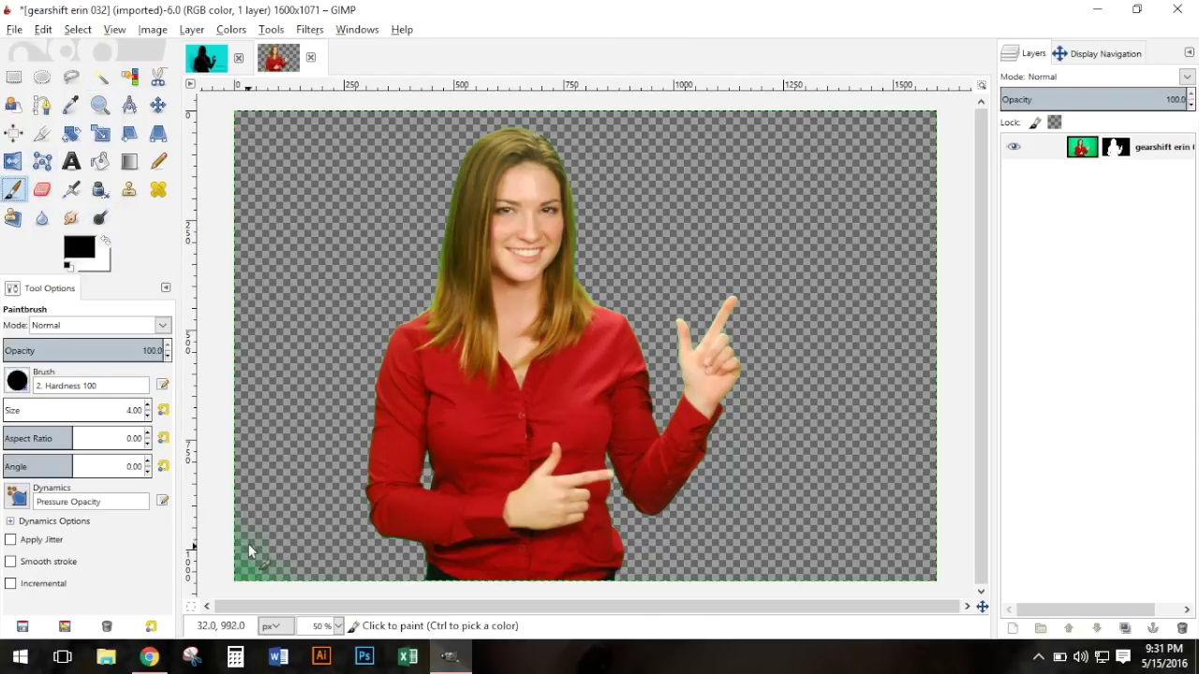
drag(20, 408, 42, 410)
drag(253, 541, 234, 515)
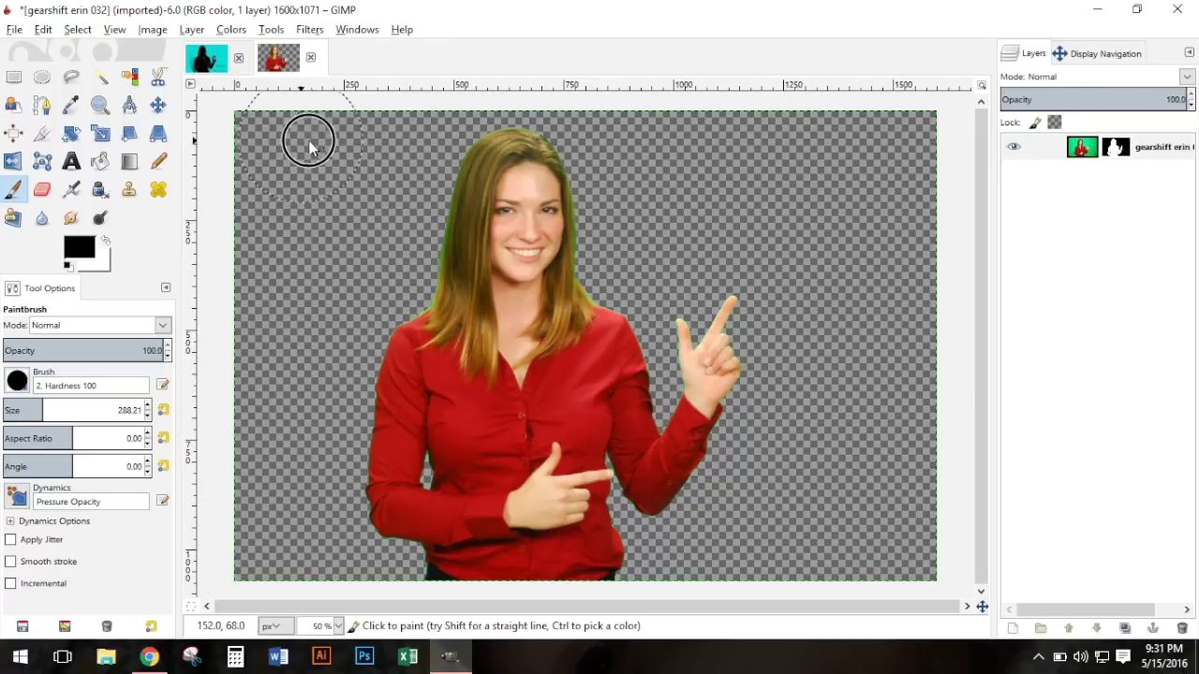
click(16, 192)
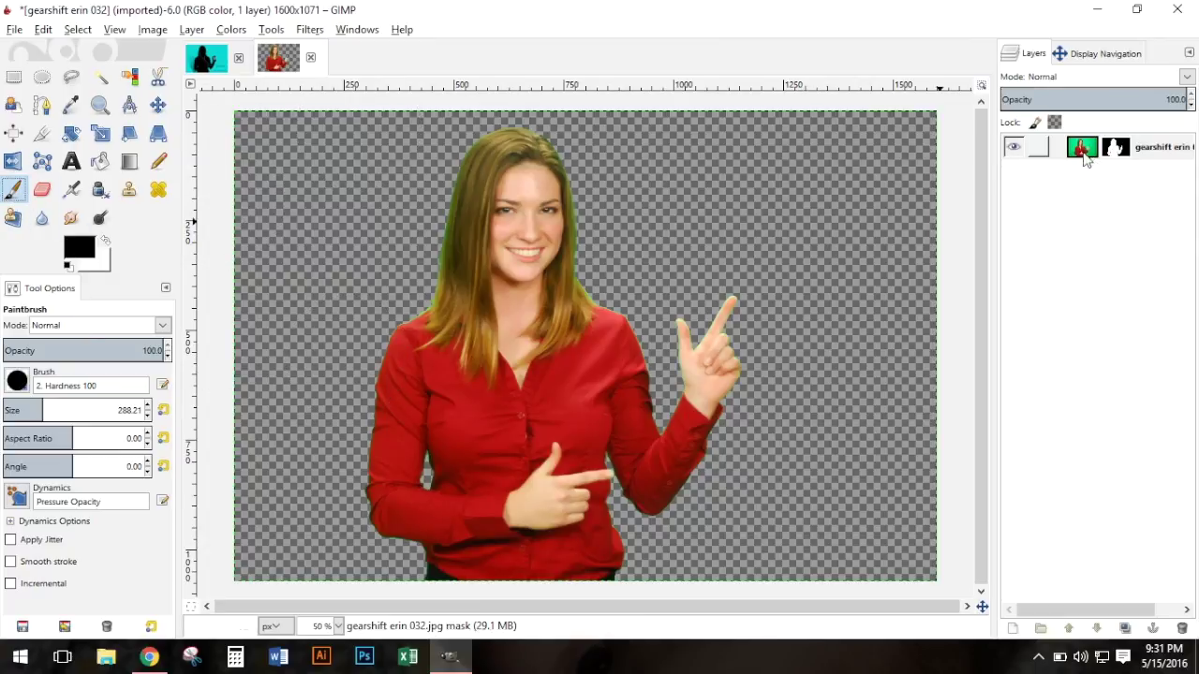
Create a new transparent 1600 × 1071 px layer and move it below the masked photo layer.
click(1011, 630)
click(1018, 610)
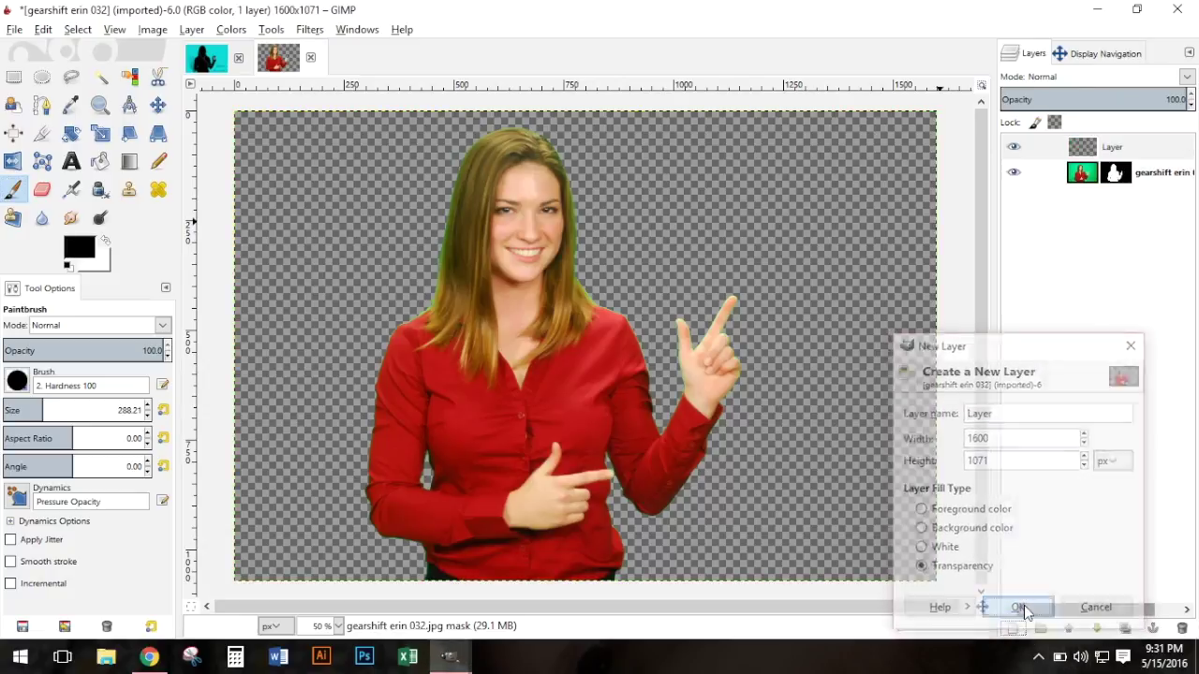
drag(1086, 147, 1108, 193)
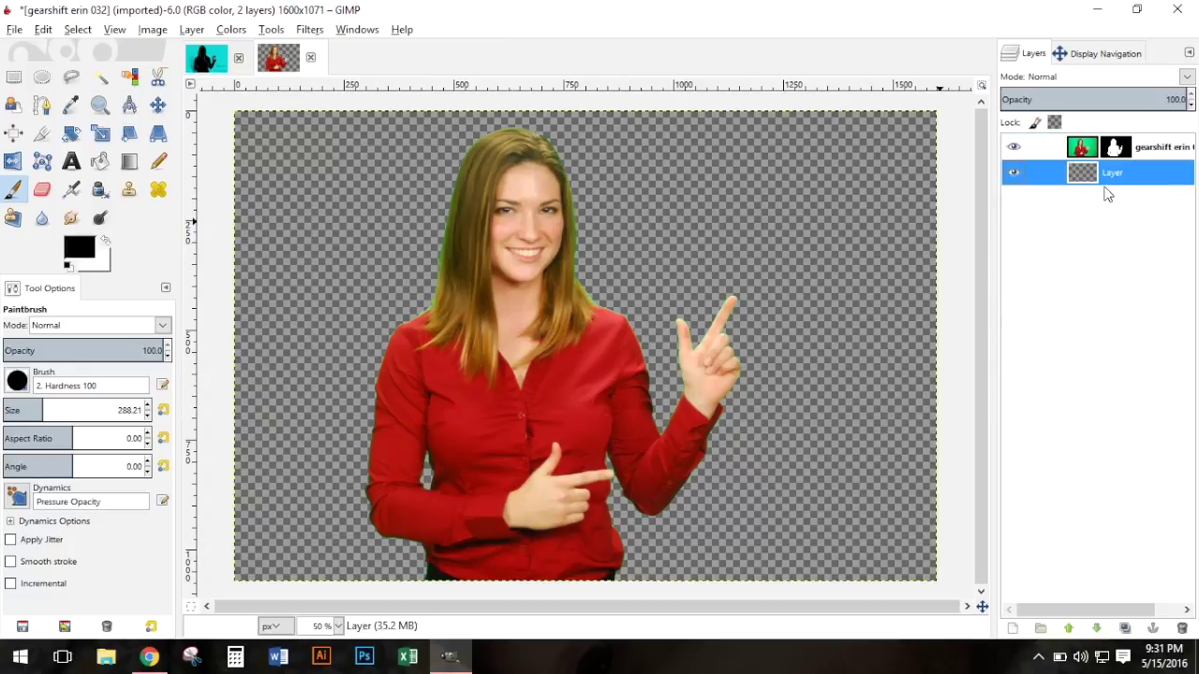
Choose a medium blue foreground color and bucket-fill the new background layer with it.
click(103, 164)
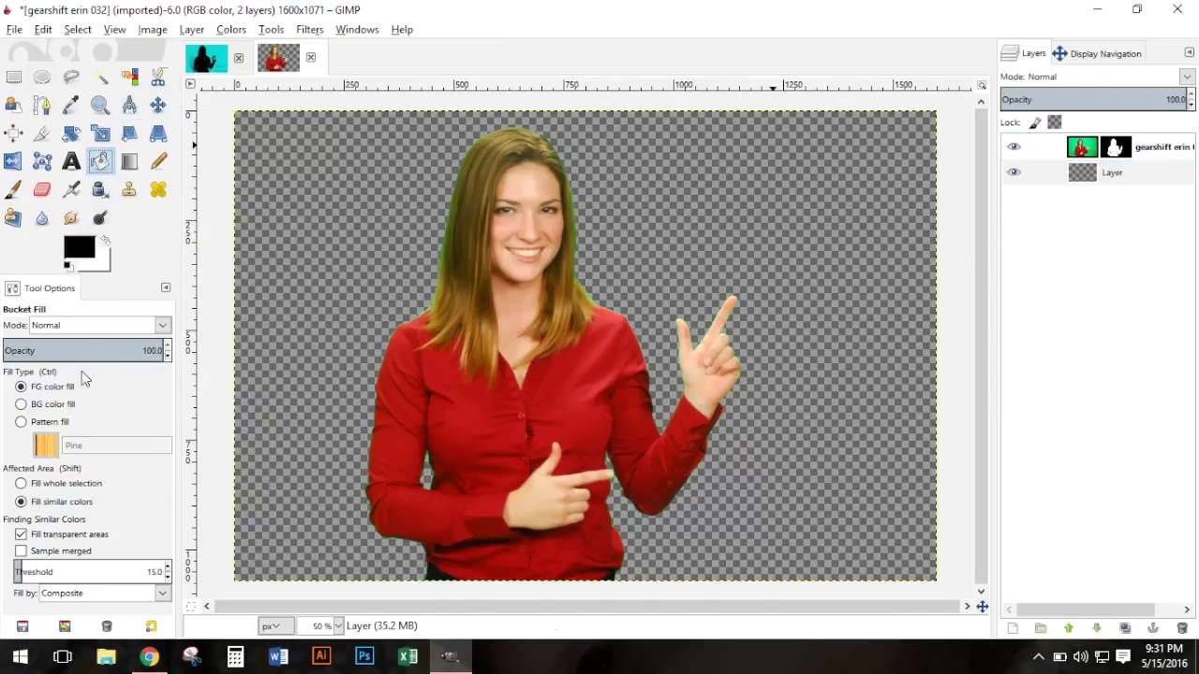
click(74, 254)
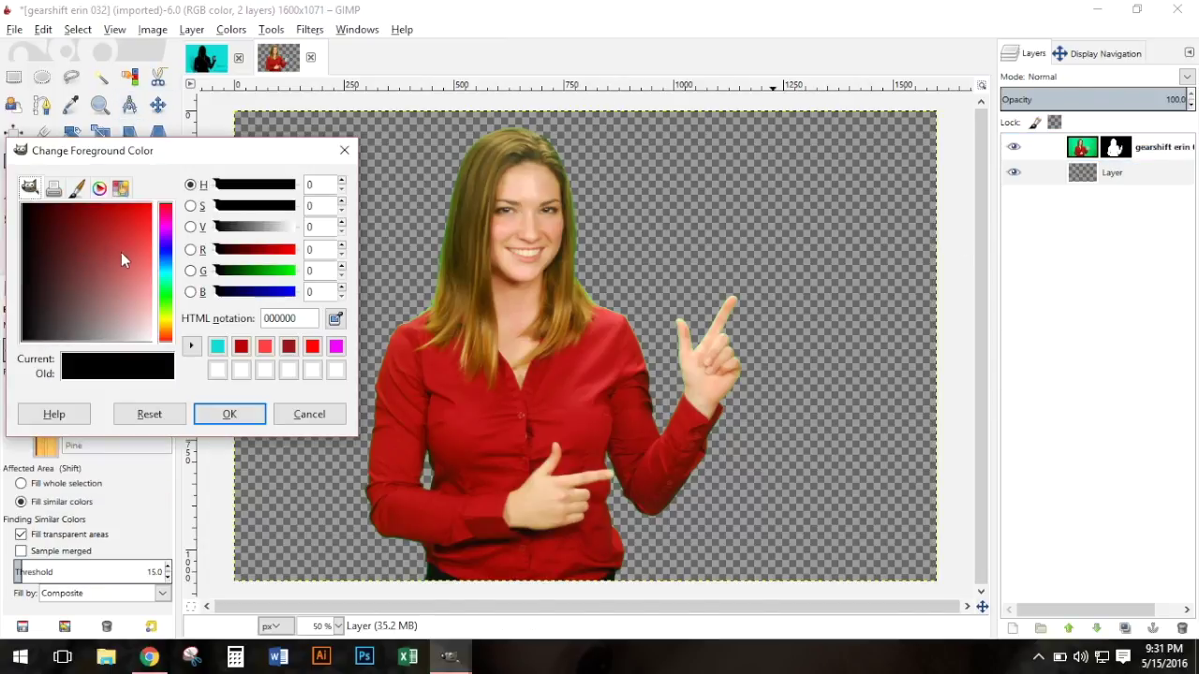
click(165, 257)
click(119, 208)
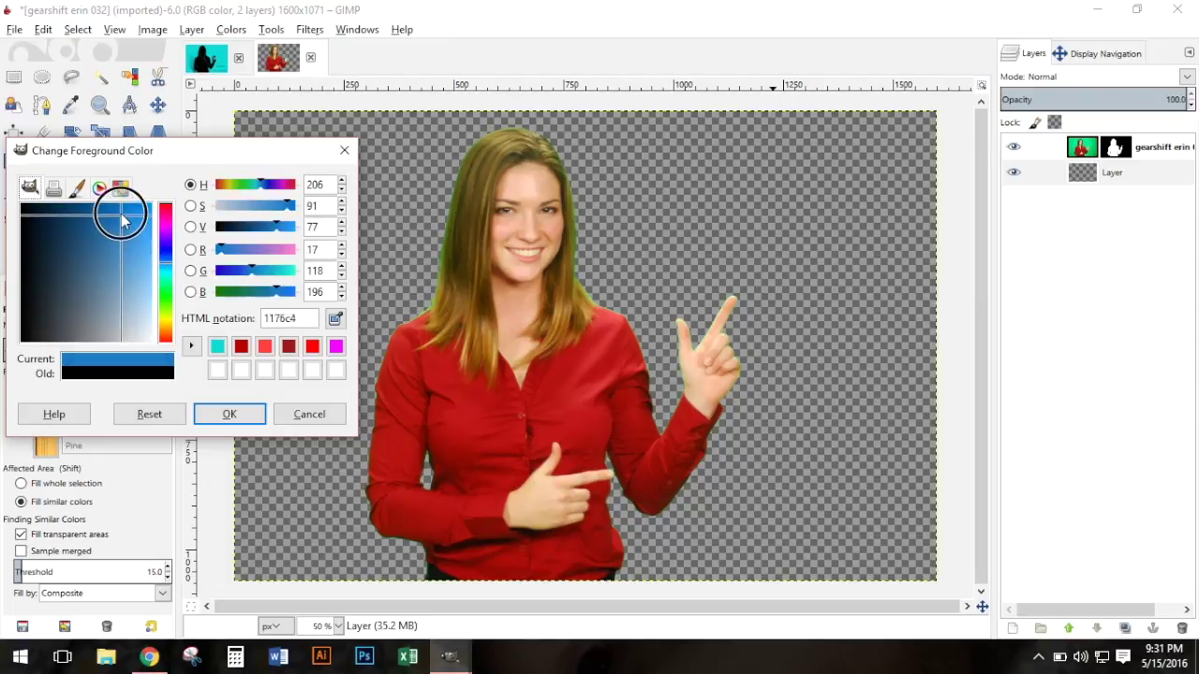
click(230, 414)
click(367, 233)
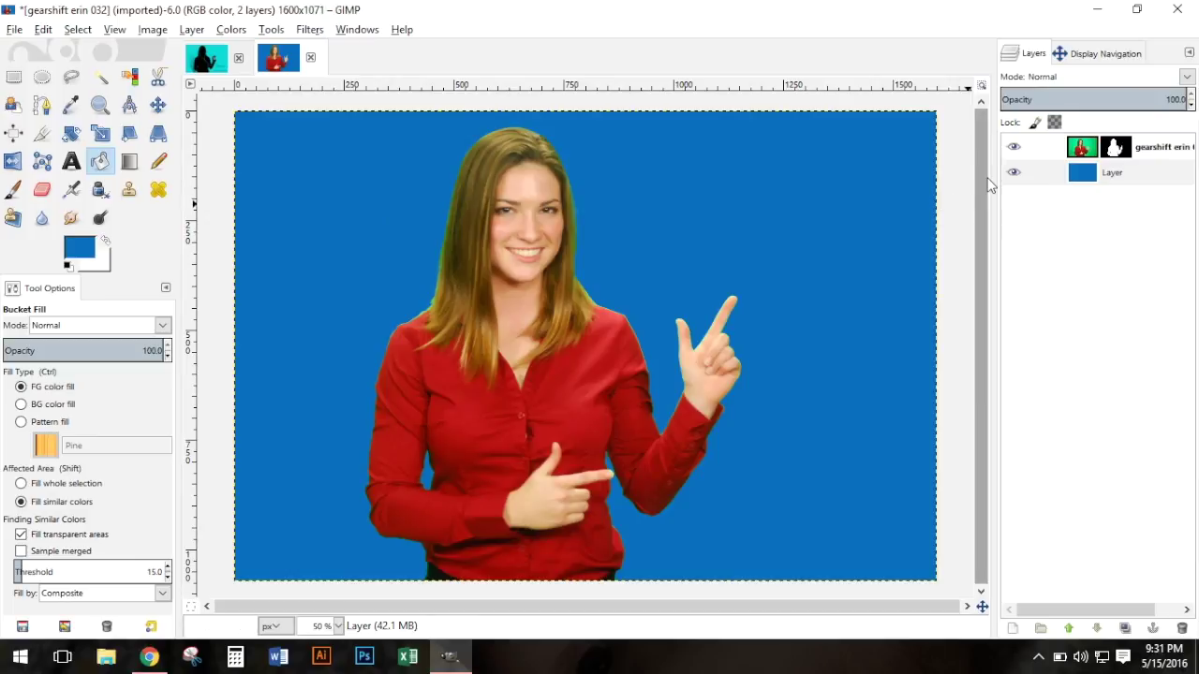
Reset the foreground color to black and fill the masked photo layer with it to make a silhouette.
click(1090, 154)
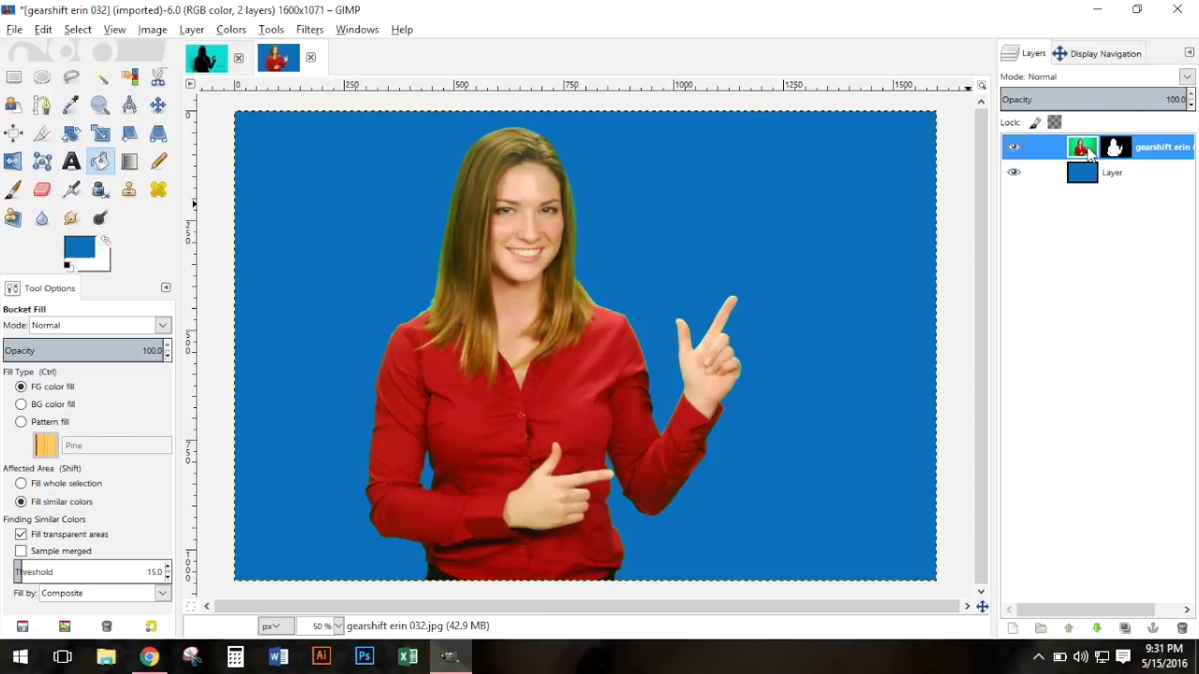
click(69, 265)
key(r)
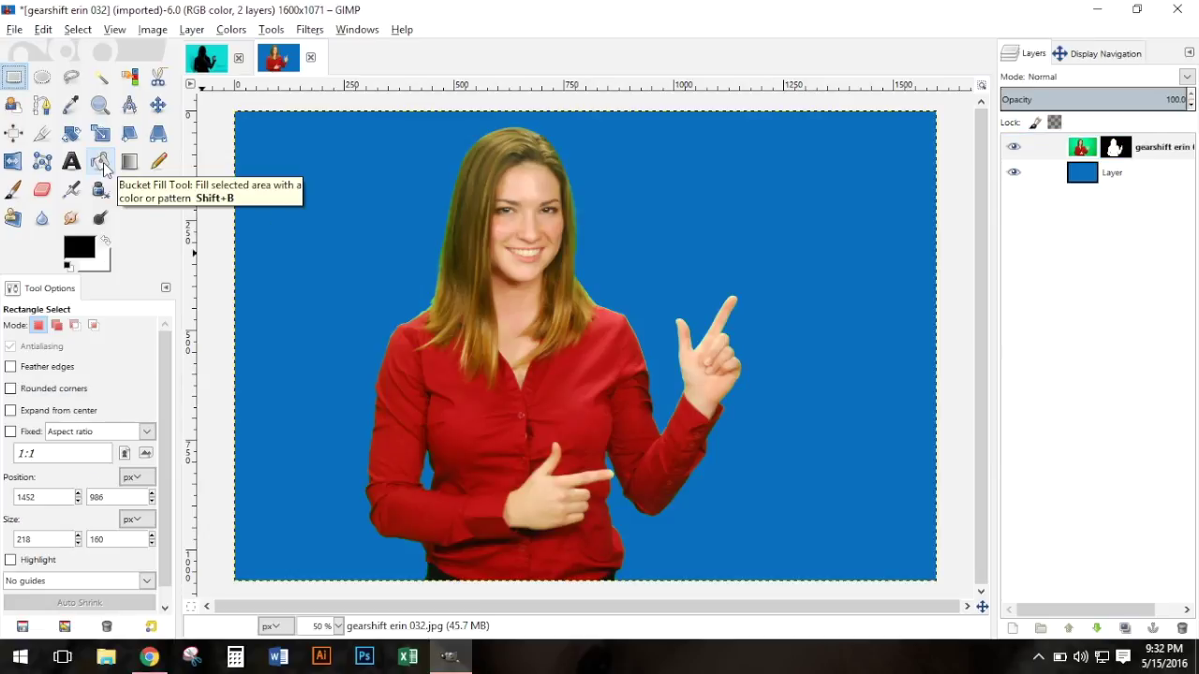
right_click(515, 272)
mouse_move(553, 306)
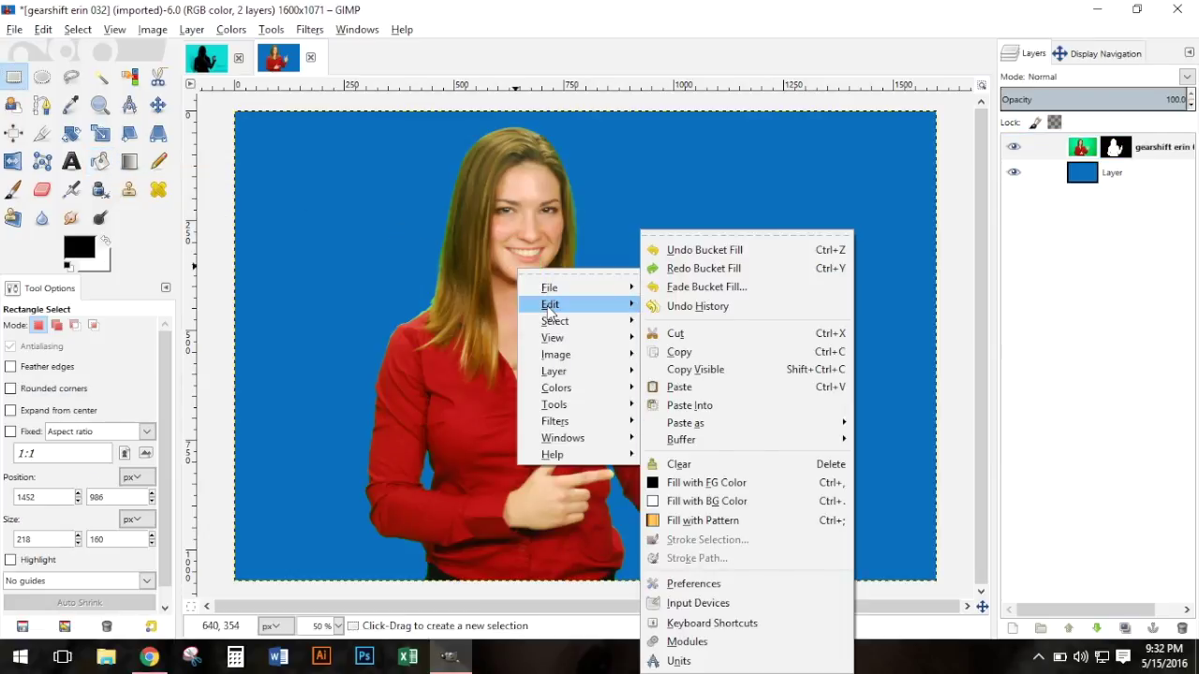
click(740, 485)
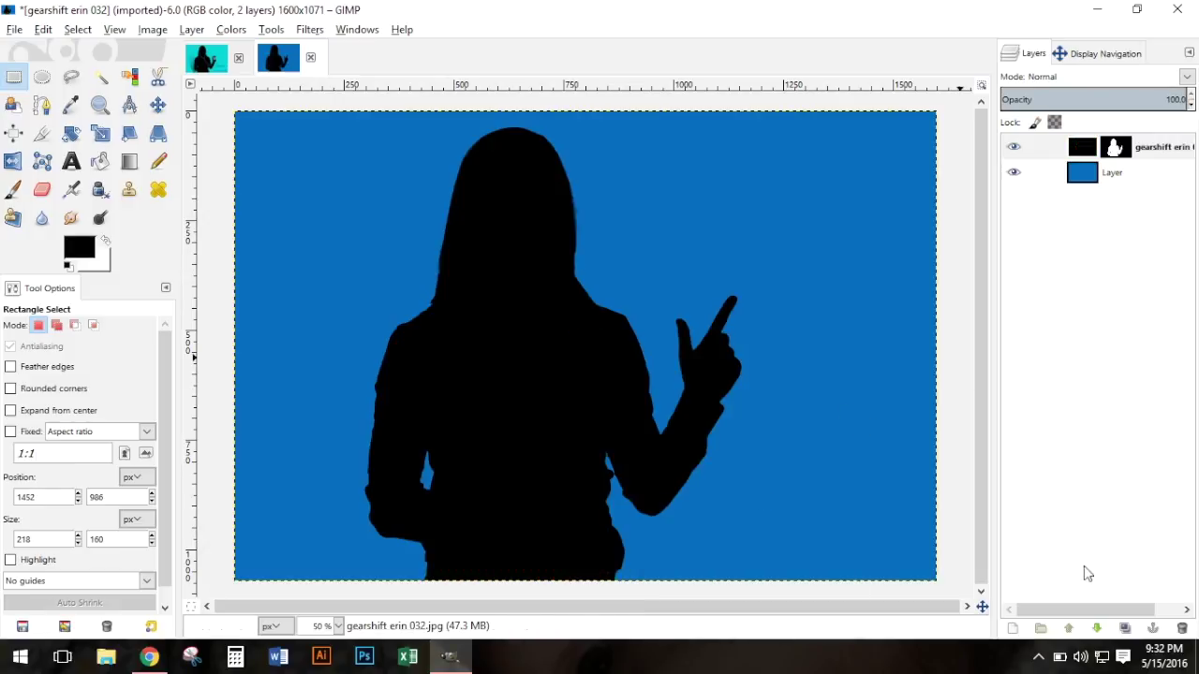
Duplicate the black silhouette layer and choose the Perspective tool.
click(1147, 156)
right_click(1147, 156)
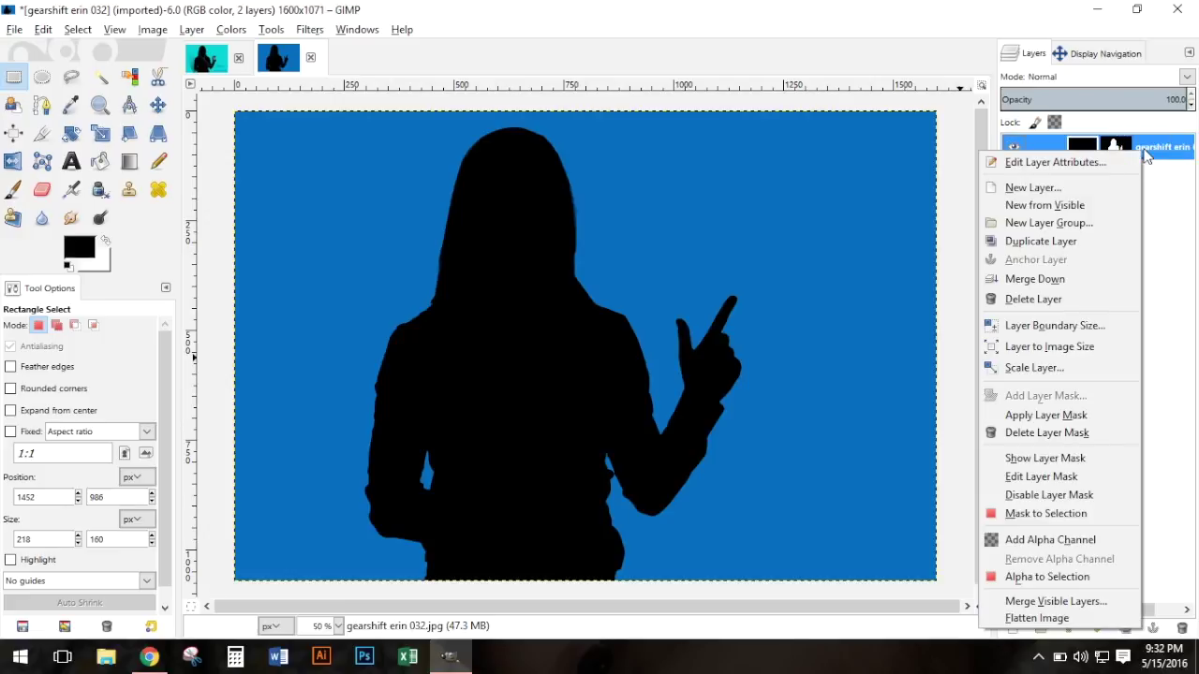
click(1082, 241)
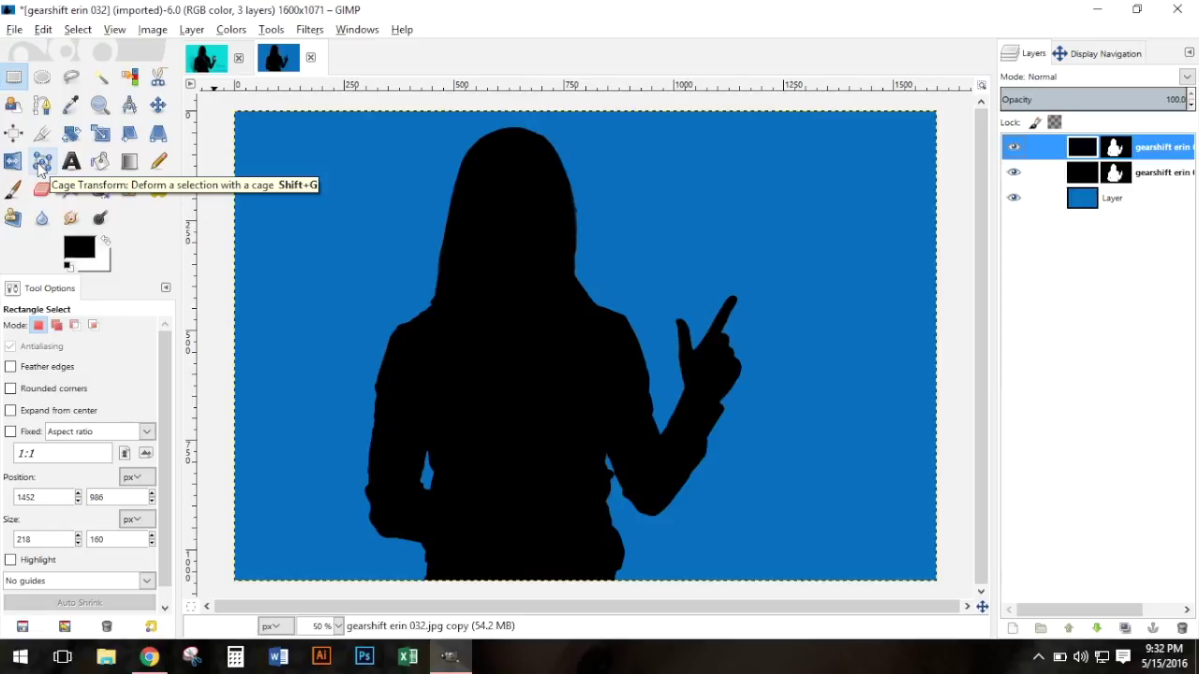
click(157, 136)
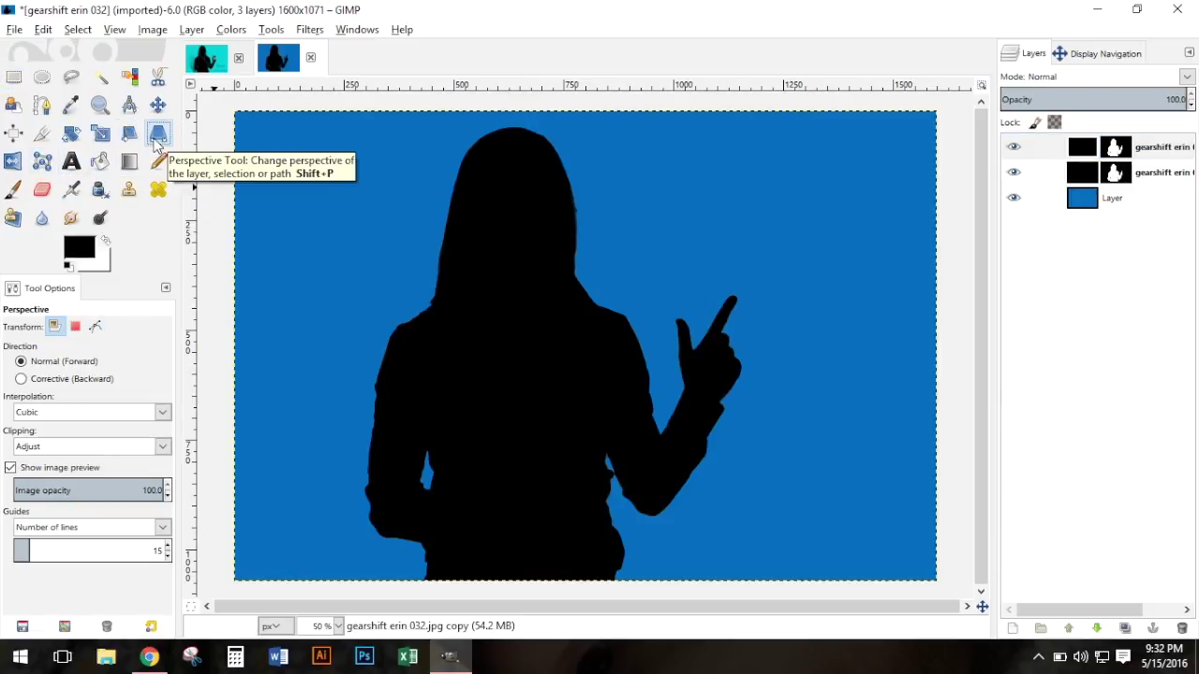
click(542, 223)
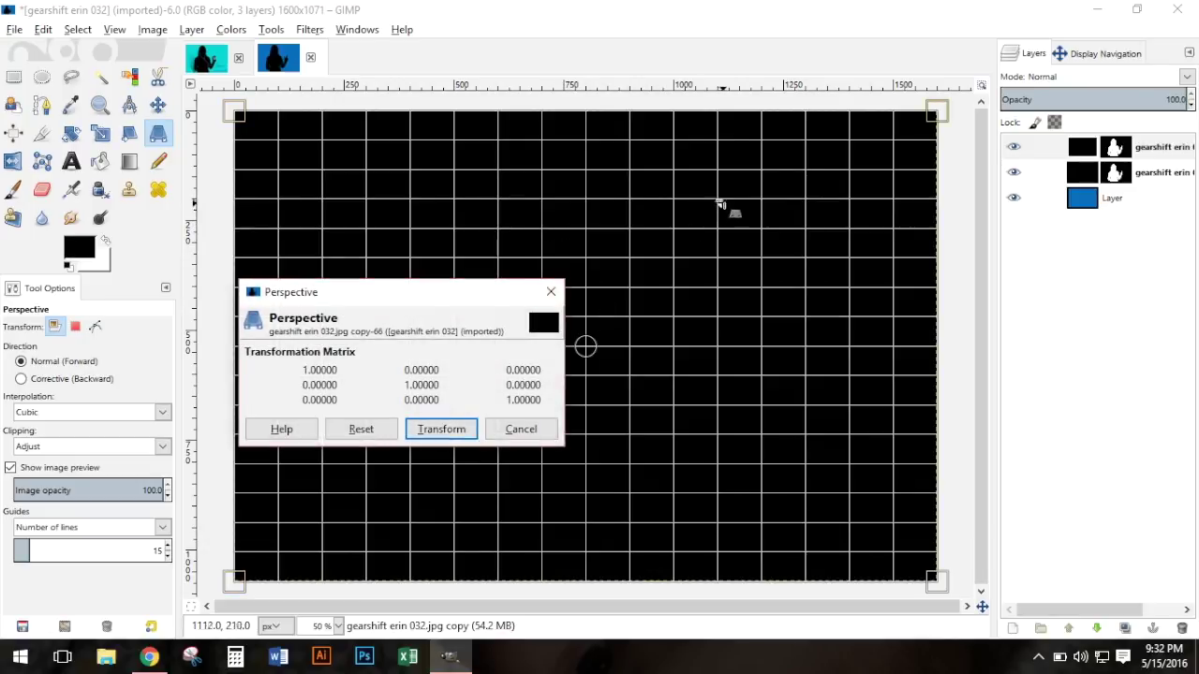
drag(935, 113, 676, 205)
click(525, 428)
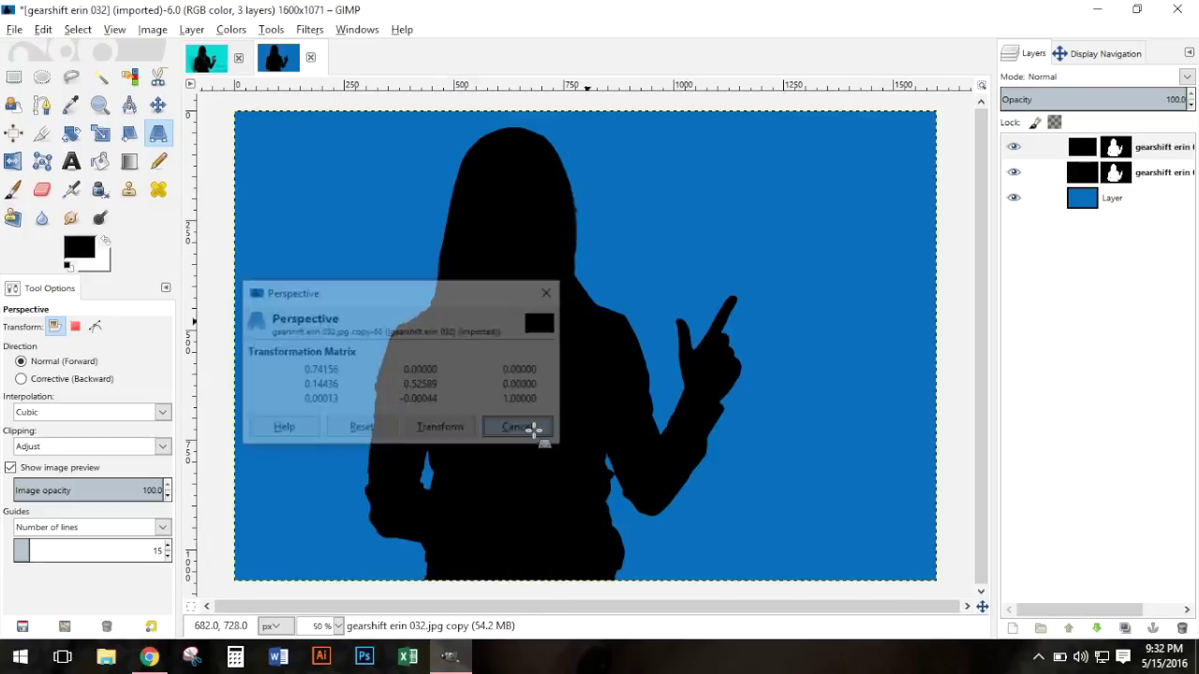
Warp the duplicated silhouette's layer mask with Perspective so it leans left like a cast shadow, and set that layer's opacity to 21.1.
click(1097, 150)
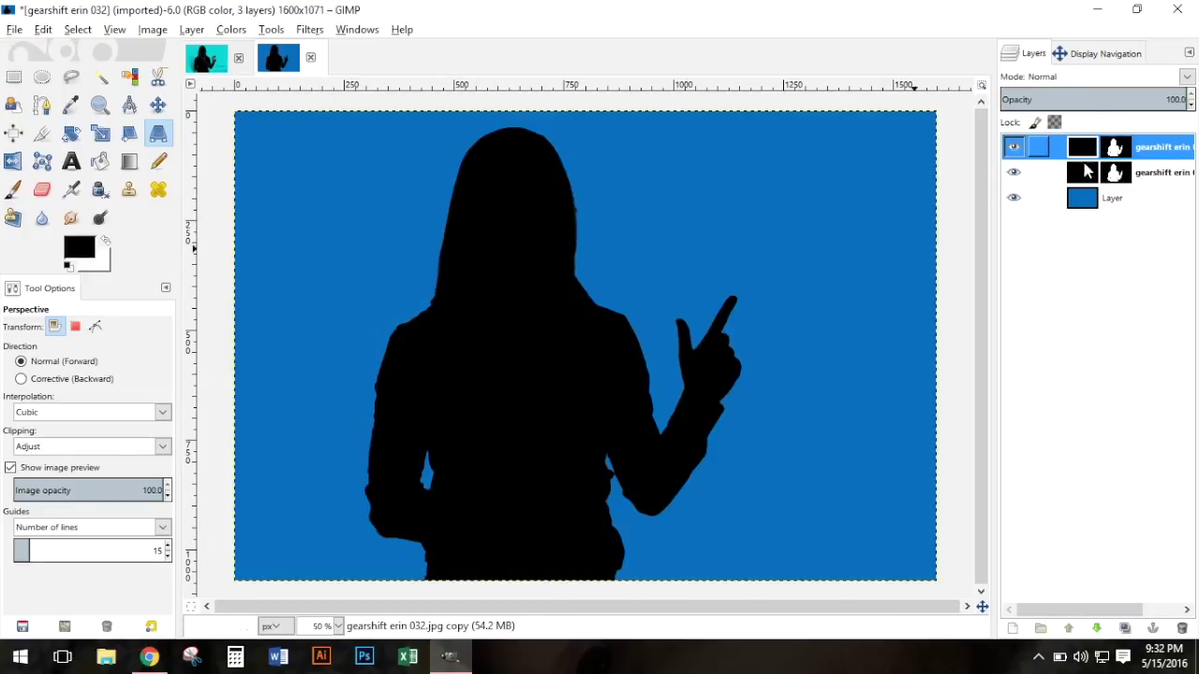
click(1122, 152)
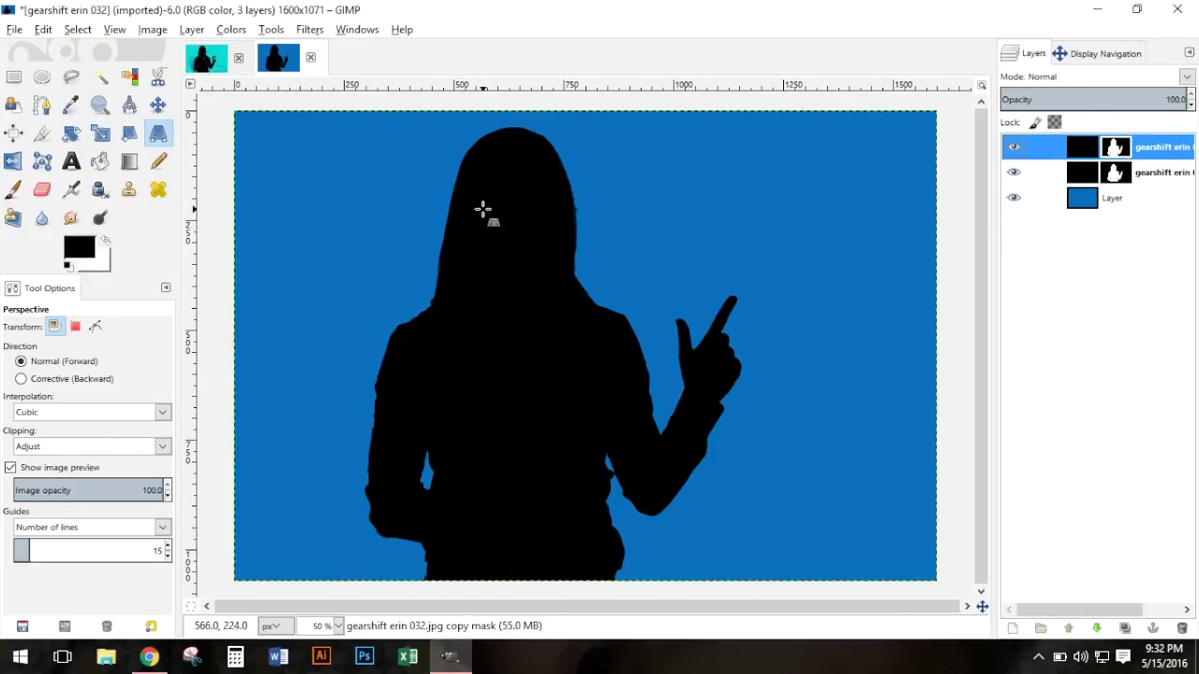
click(524, 240)
drag(936, 112, 678, 218)
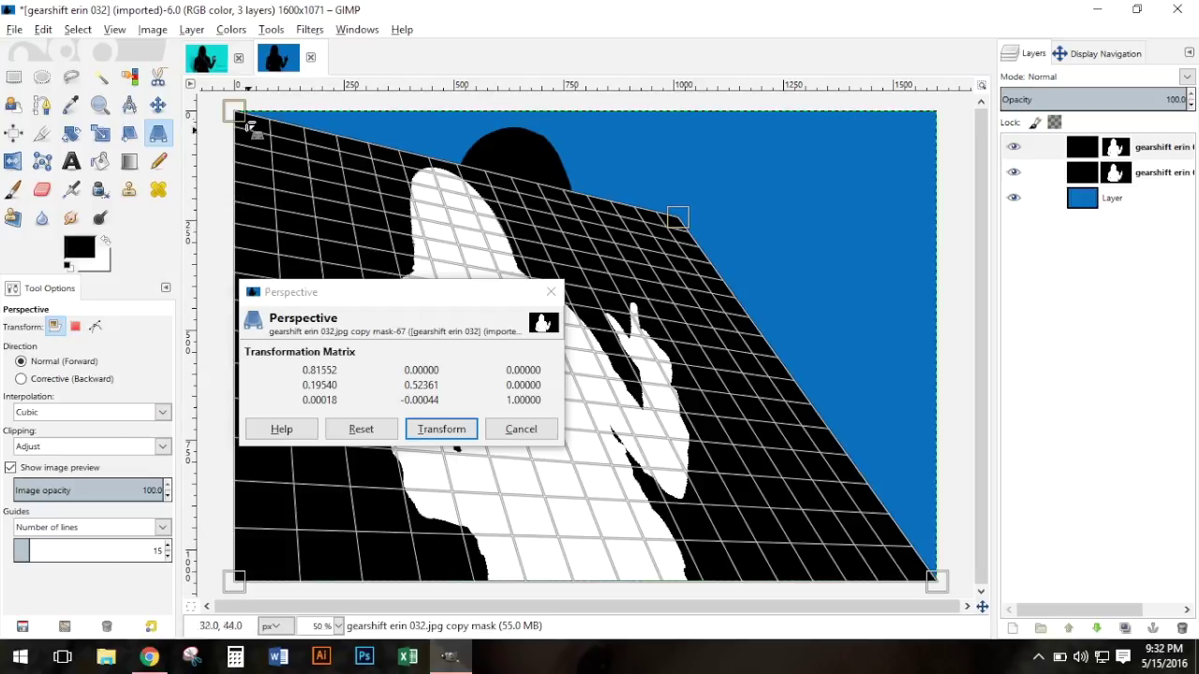
drag(234, 110, 94, 257)
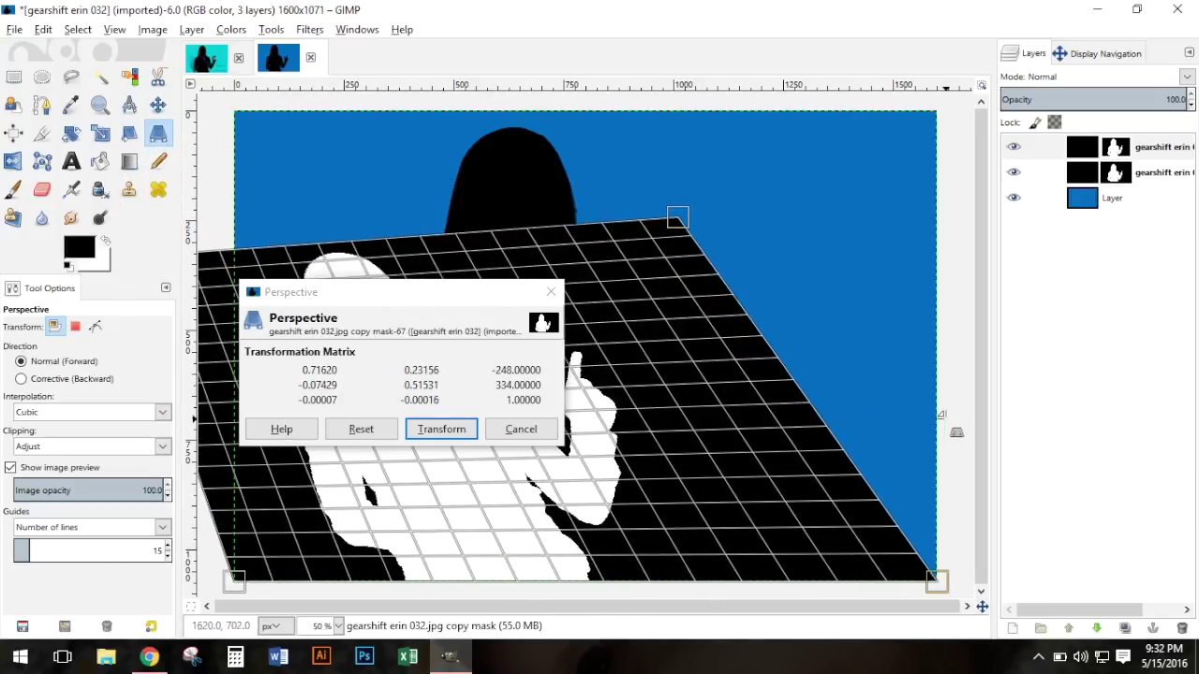
drag(932, 576, 791, 592)
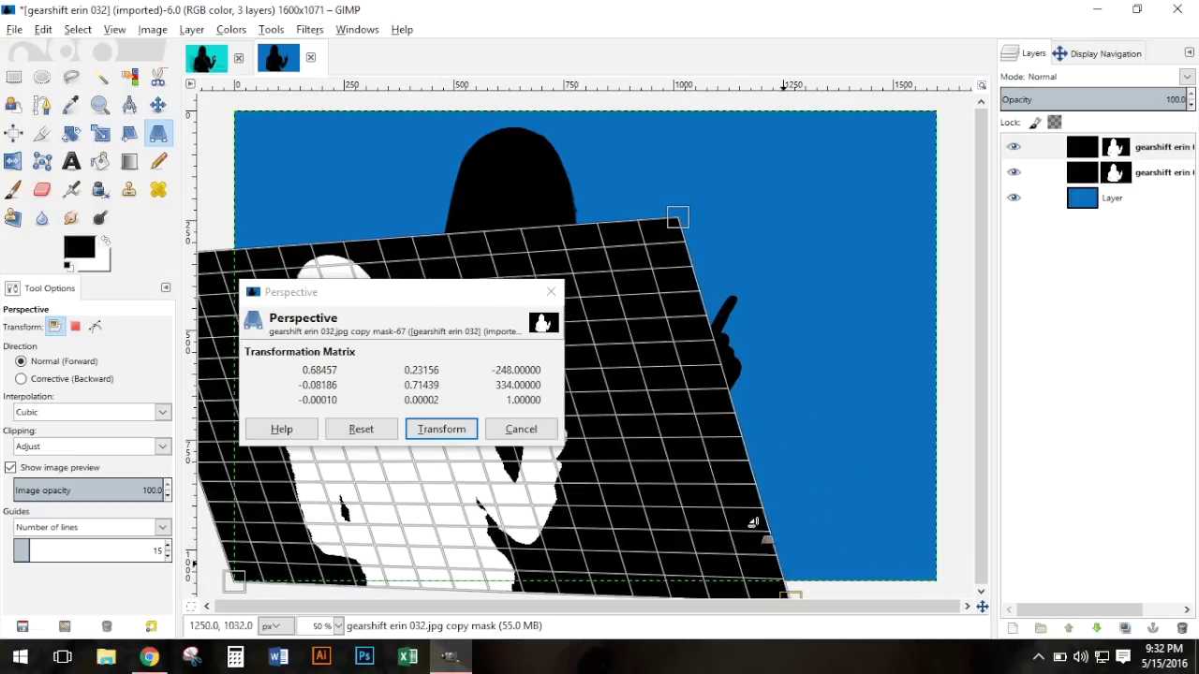
drag(736, 501, 857, 495)
drag(404, 251, 454, 223)
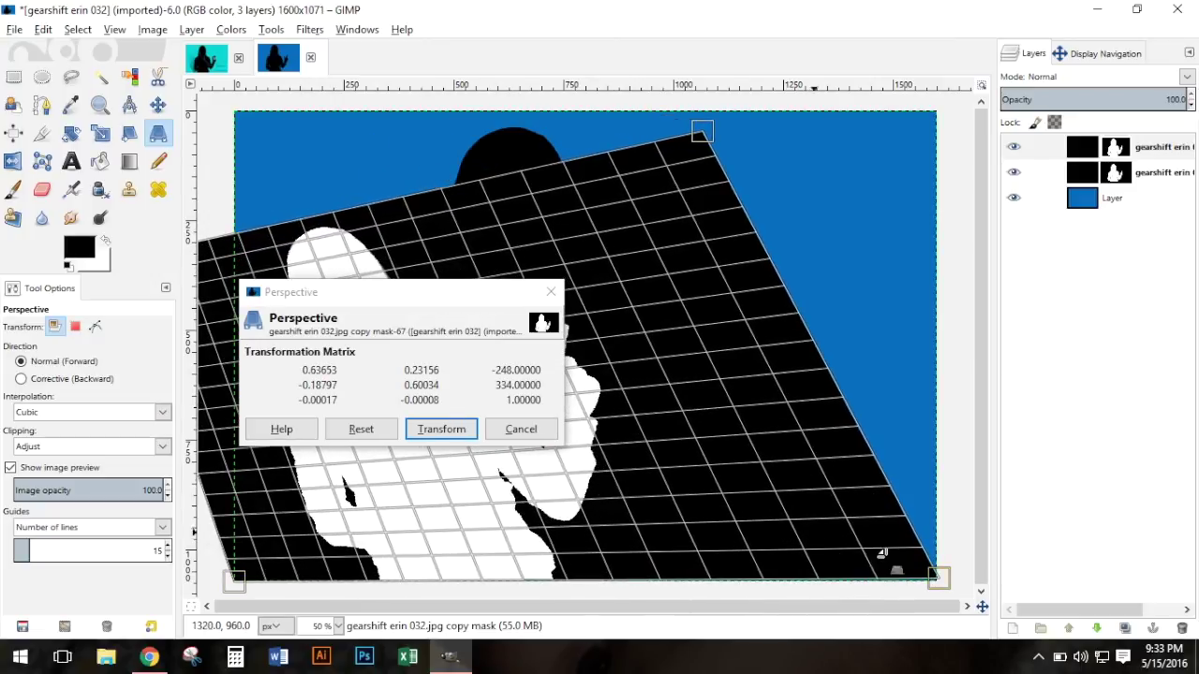
drag(946, 585, 1130, 594)
click(427, 423)
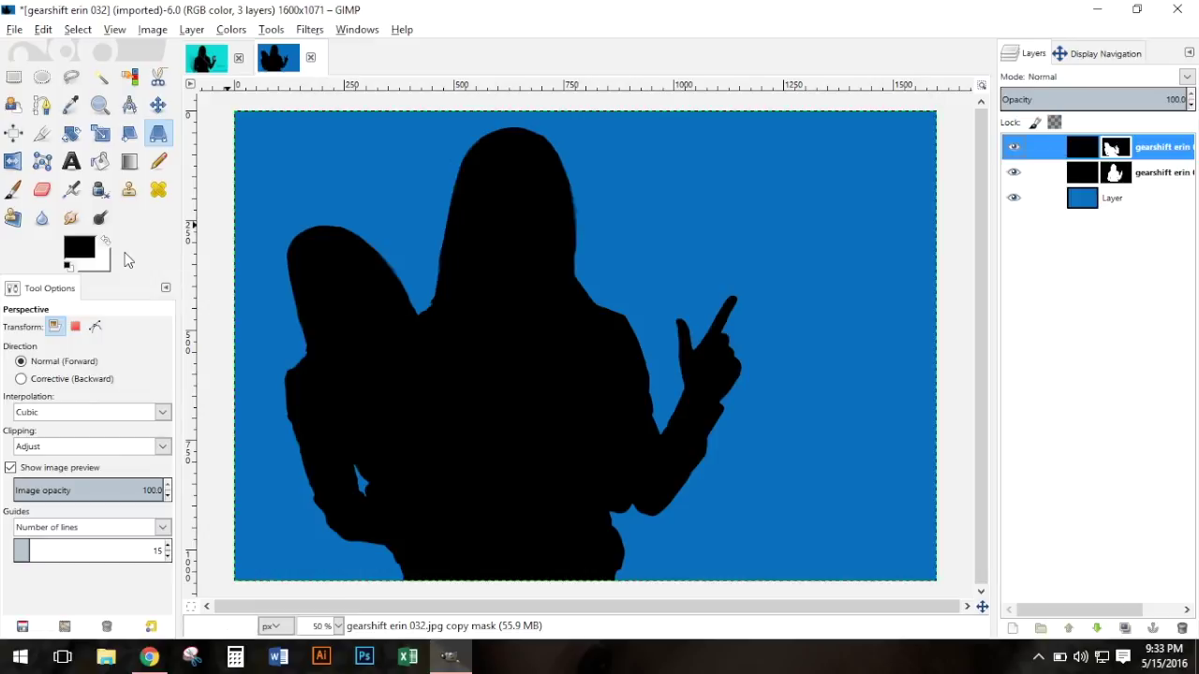
drag(1106, 101, 1039, 94)
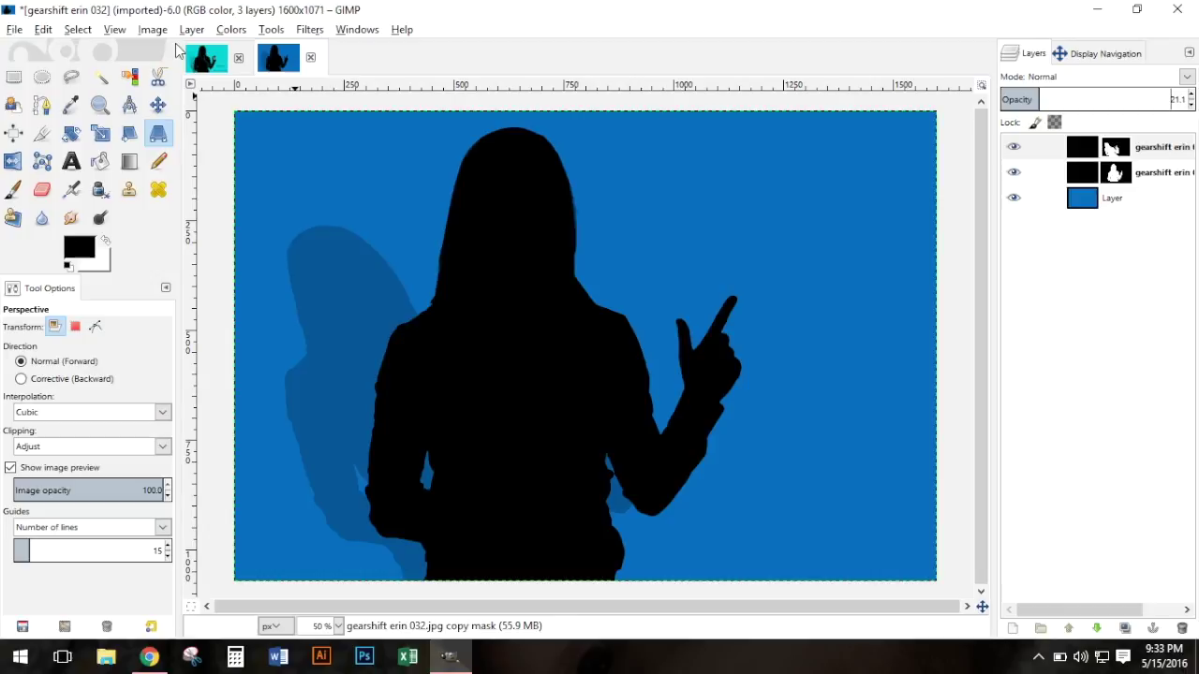
Import iphone.jpg from the Desktop into the current image as a new layer.
click(19, 28)
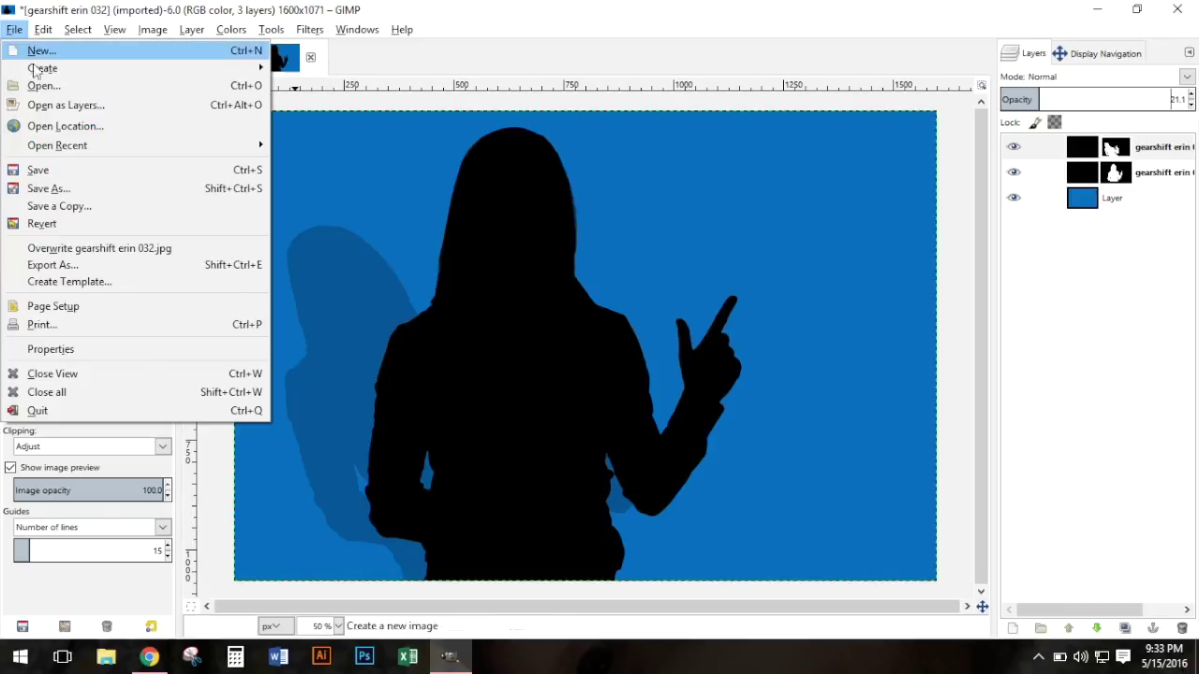
click(49, 109)
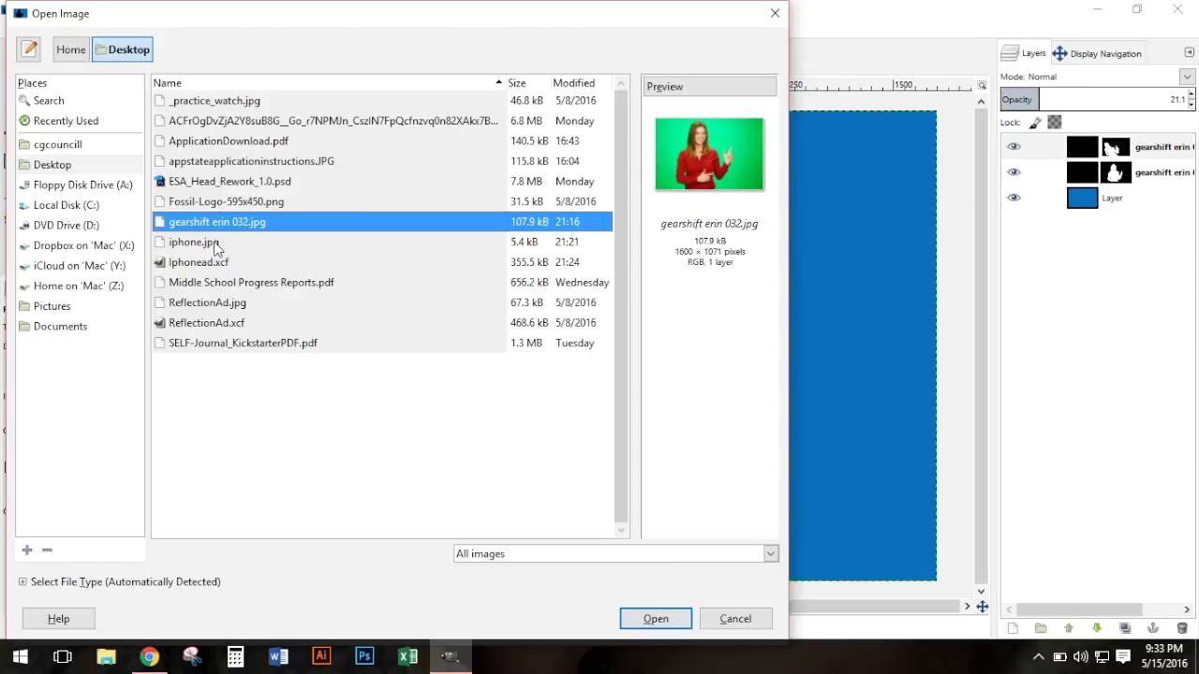
click(216, 245)
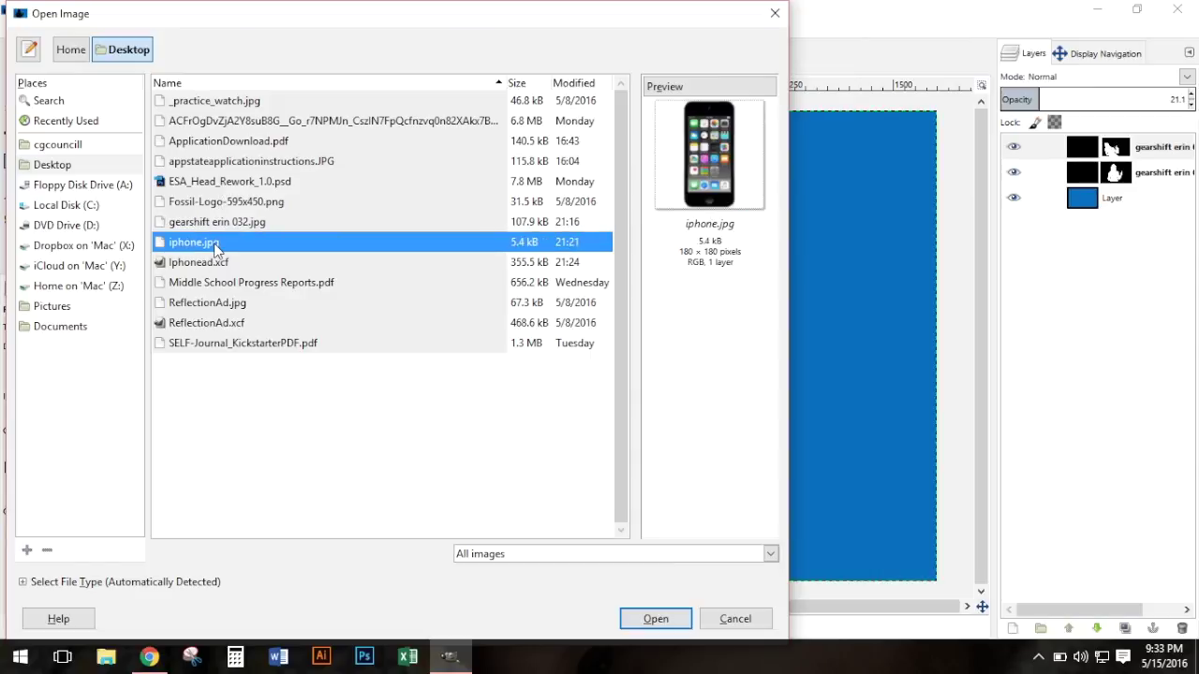
double_click(215, 246)
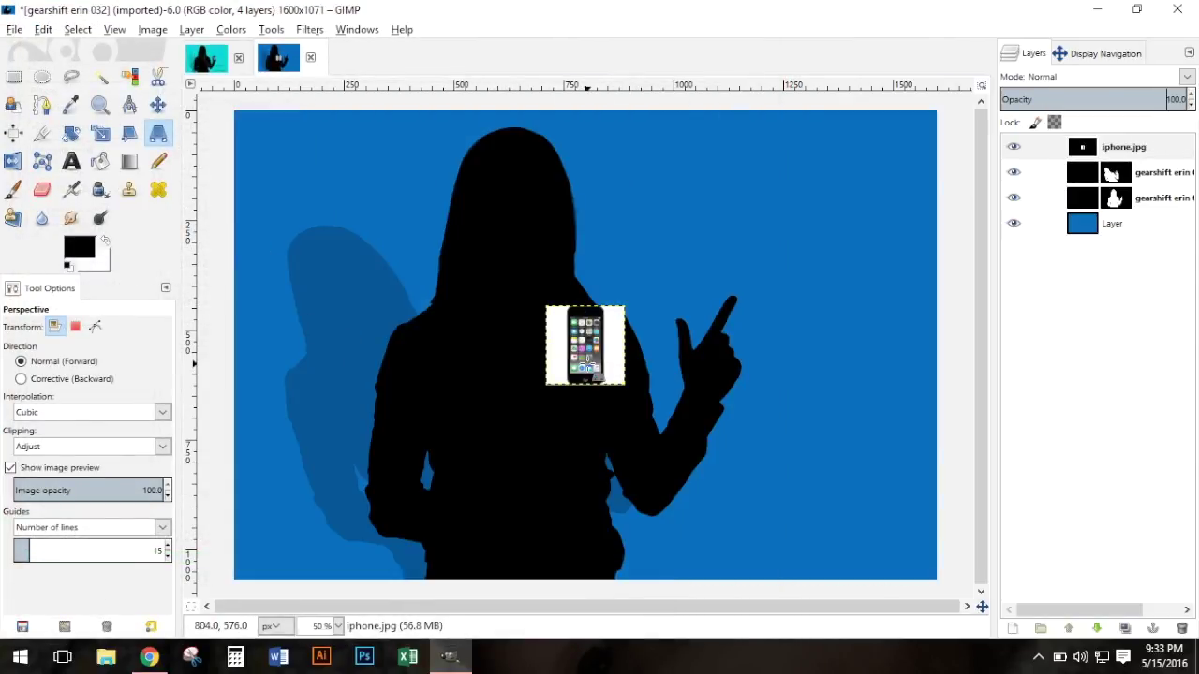
Fuzzy-select the white background around the phone, add a layer mask from the inverted selection, and clear the selection.
click(100, 77)
click(561, 328)
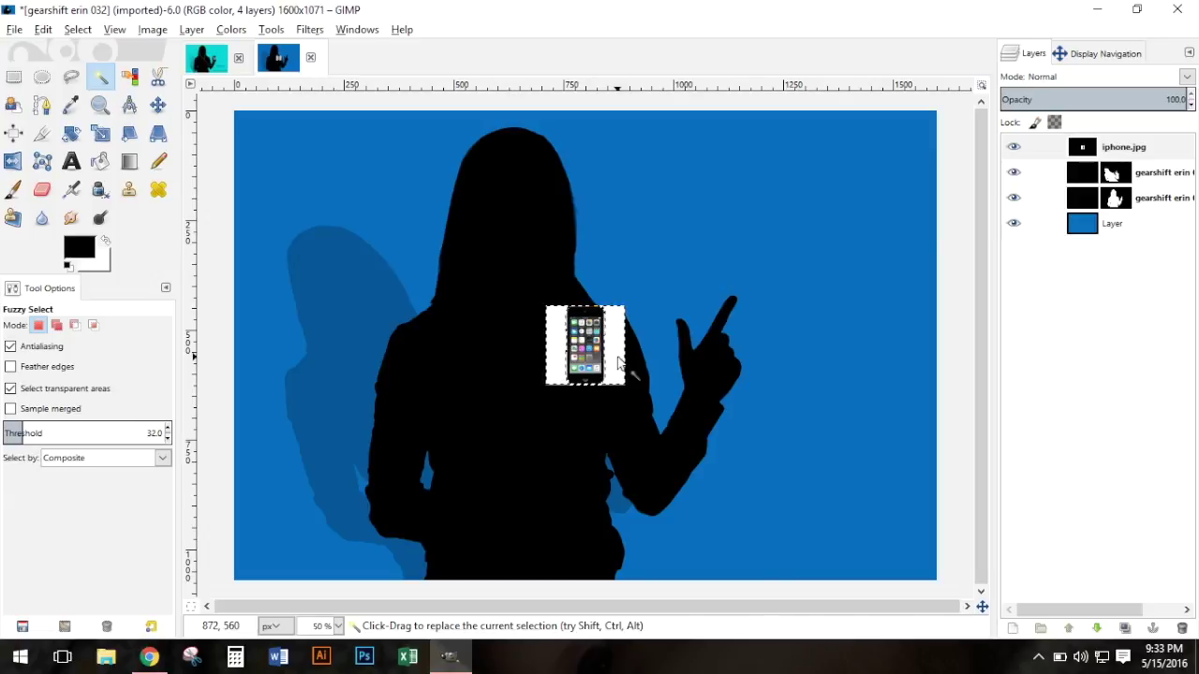
right_click(1131, 149)
click(1055, 393)
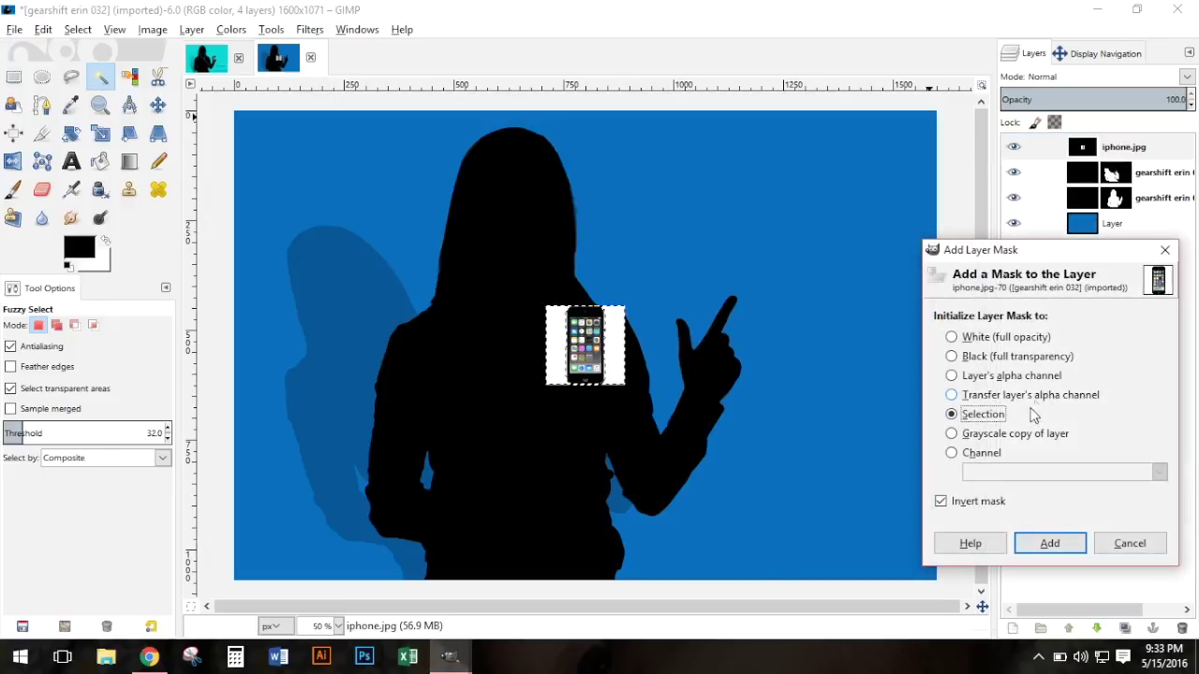
click(1047, 543)
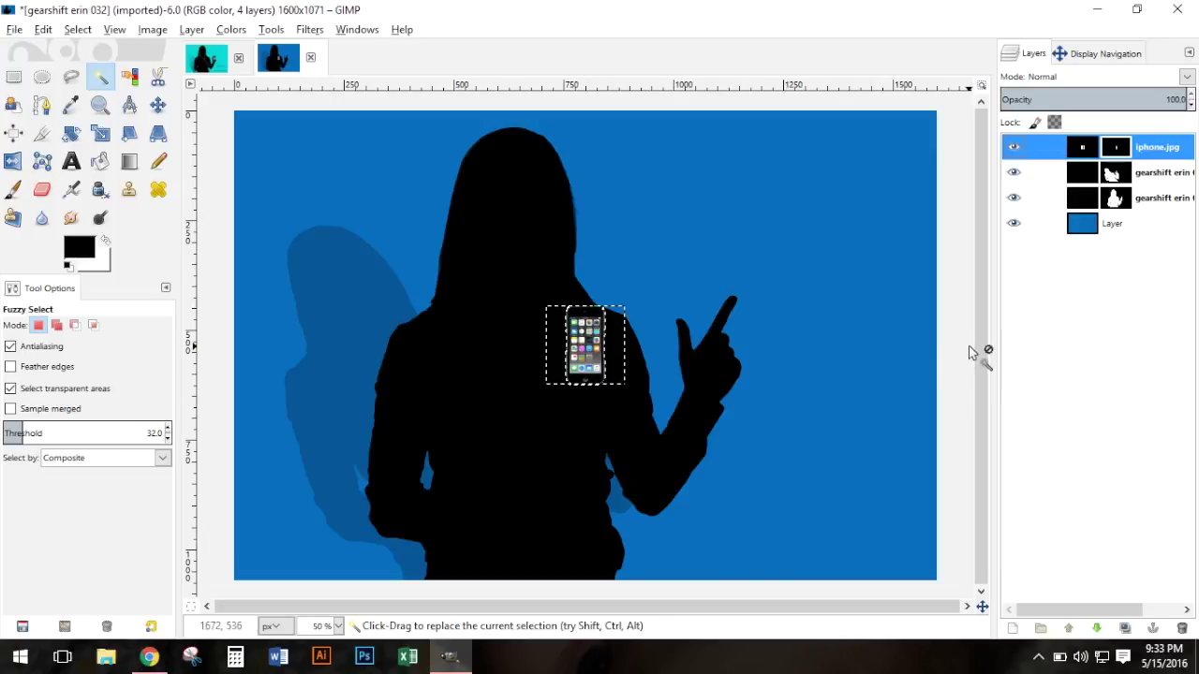
right_click(579, 362)
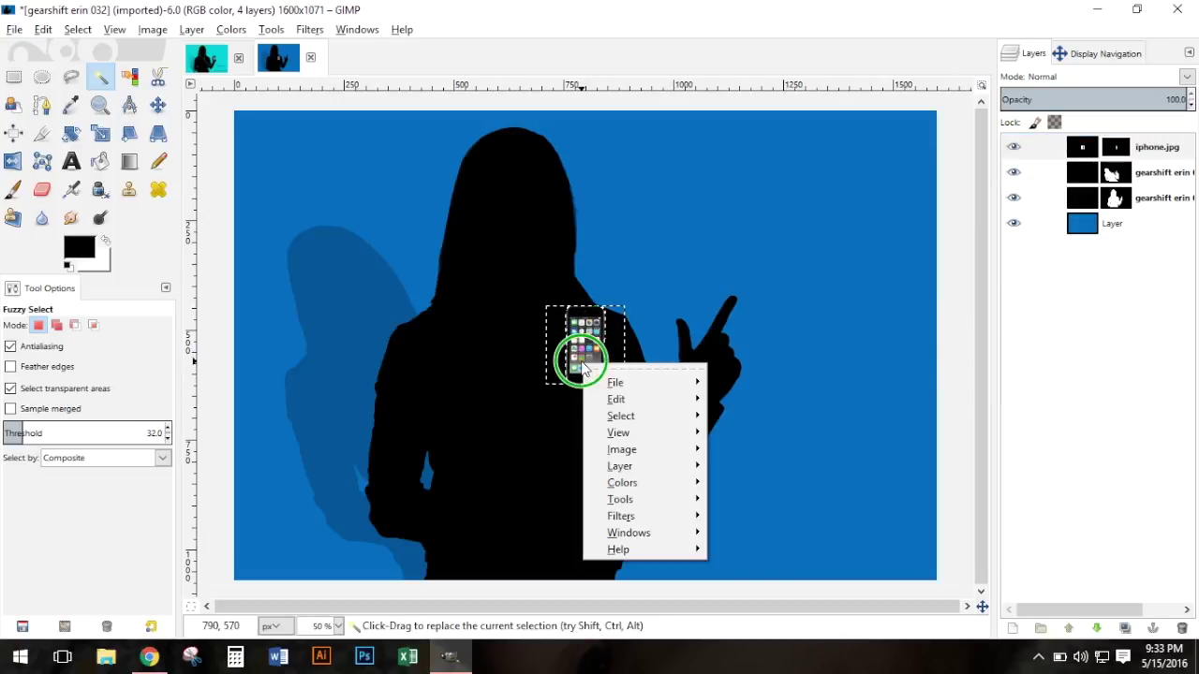
mouse_move(626, 418)
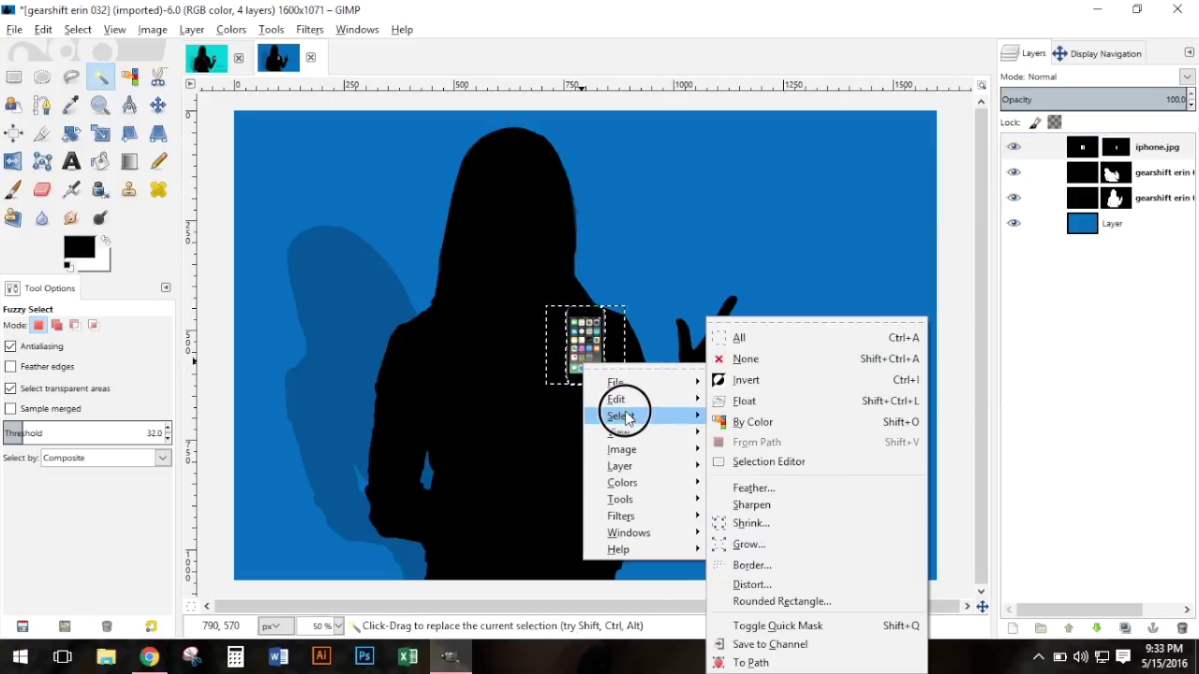
click(781, 394)
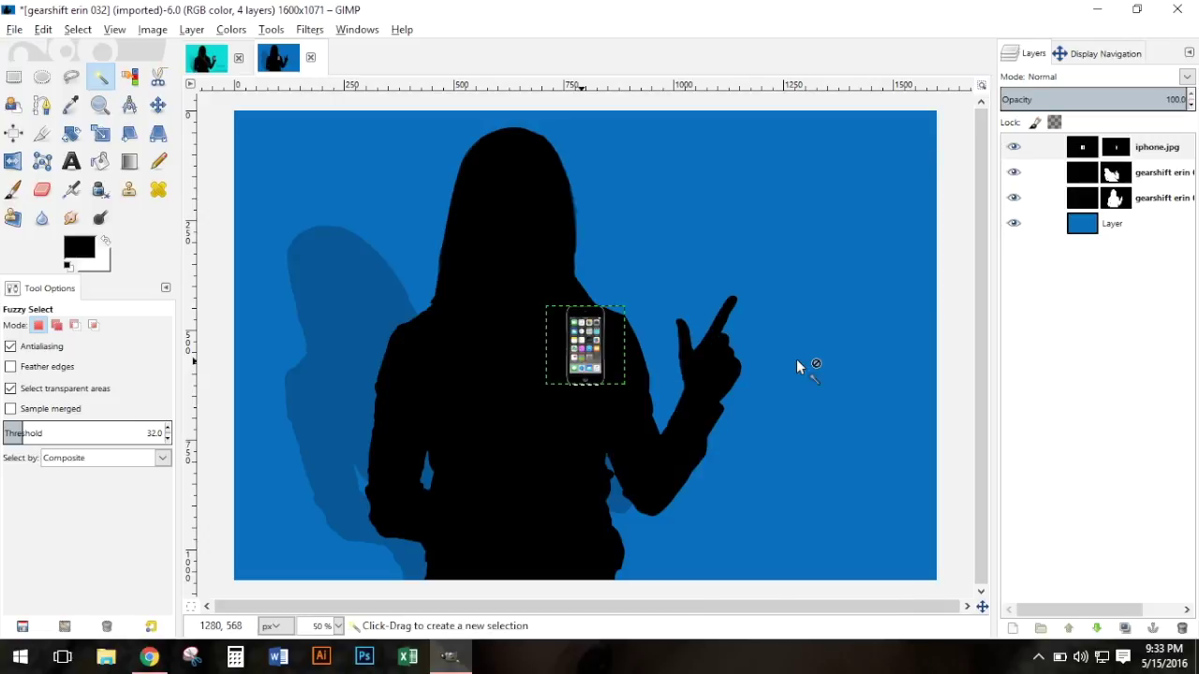
Move the phone layer onto the silhouette's raised hand.
click(1082, 147)
click(156, 106)
drag(590, 368, 719, 355)
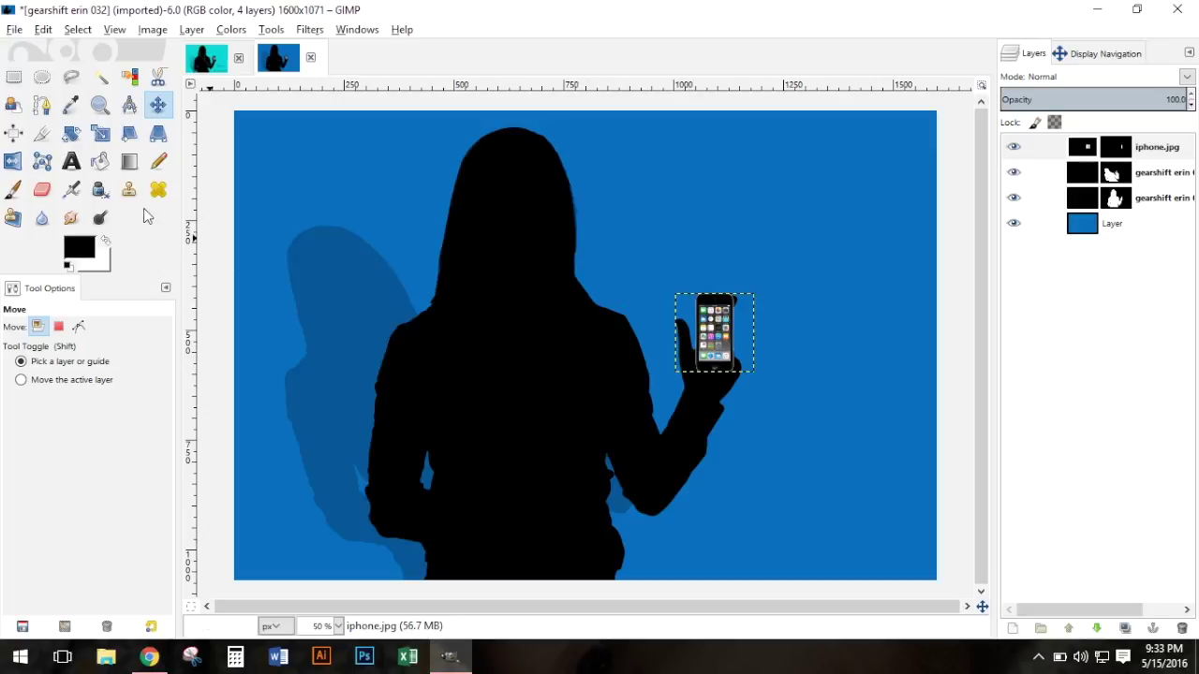
Rotate the phone layer slightly counterclockwise to match the hand's tilt, and nudge it left into the palm.
click(75, 136)
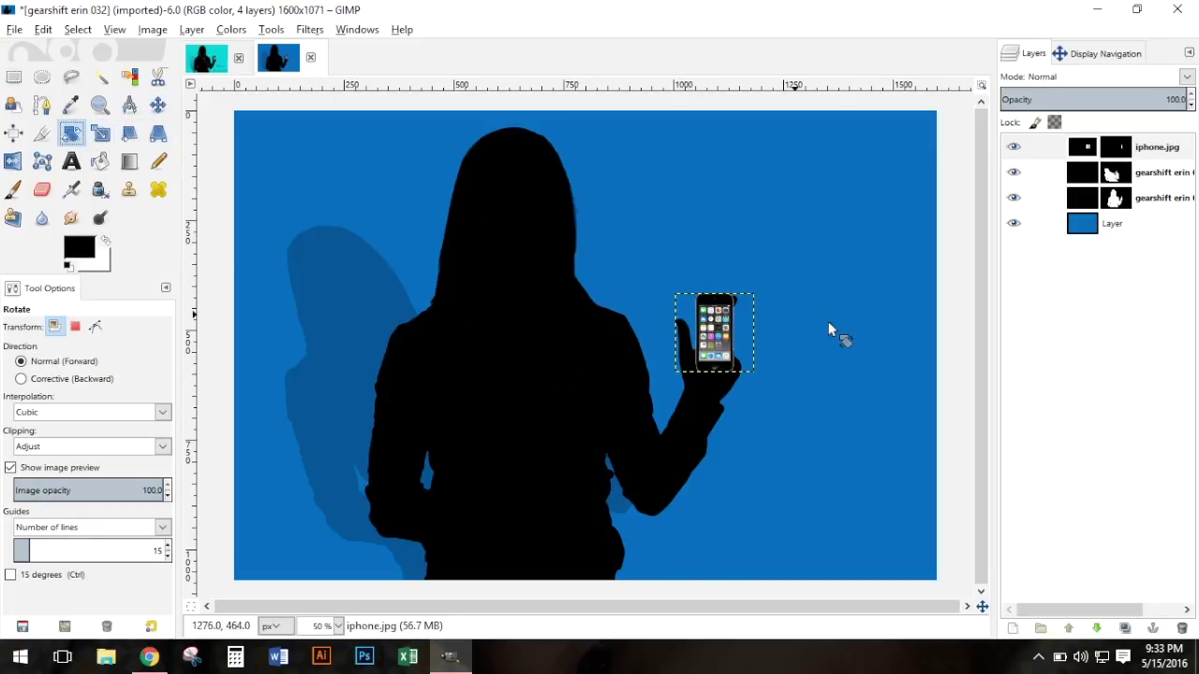
drag(763, 394, 792, 385)
click(393, 588)
click(157, 106)
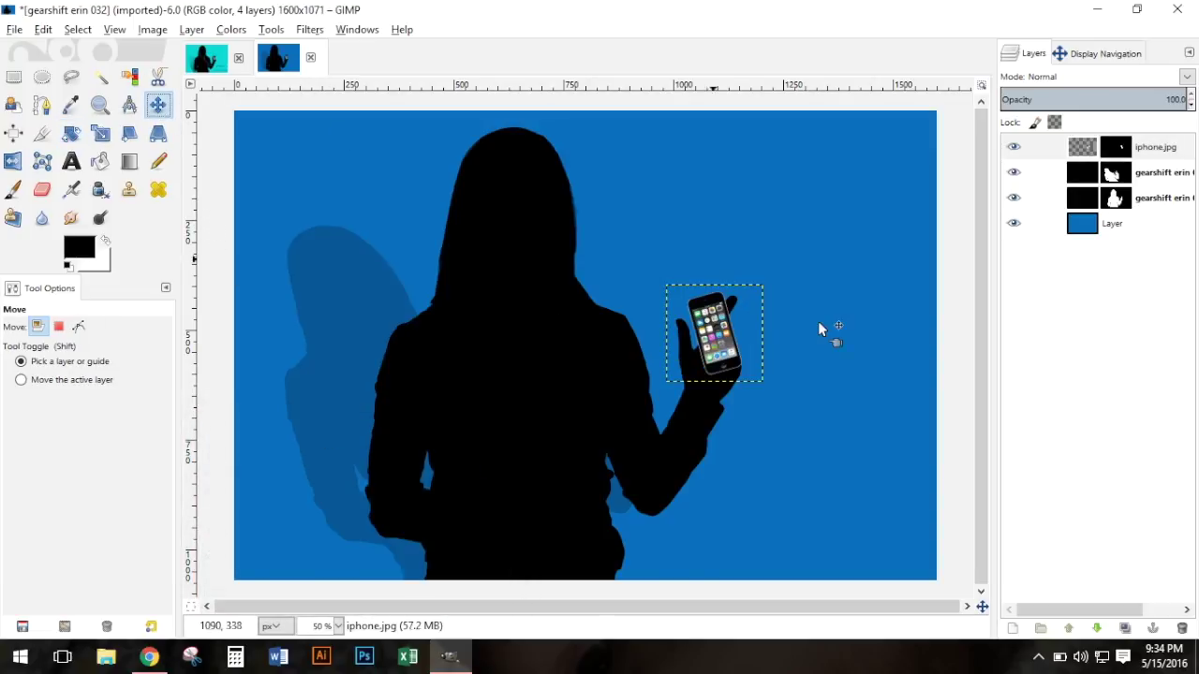
drag(715, 354, 709, 356)
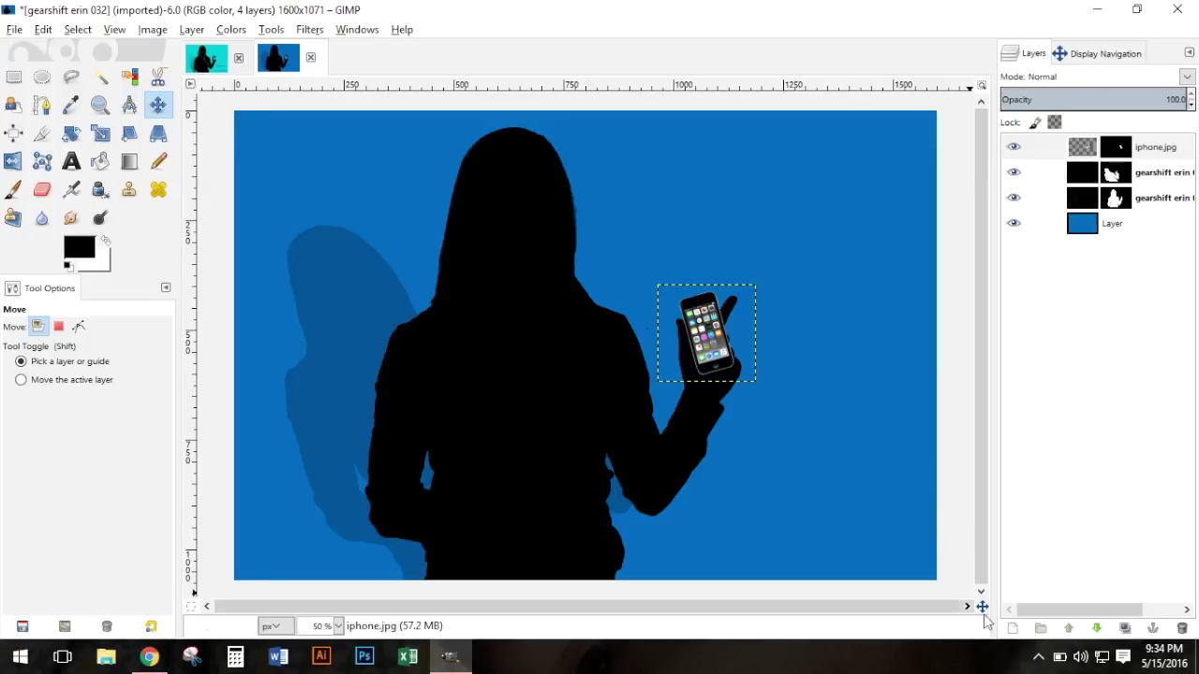
Create a new transparent 1600 × 1071 px layer above the phone layer.
click(1012, 628)
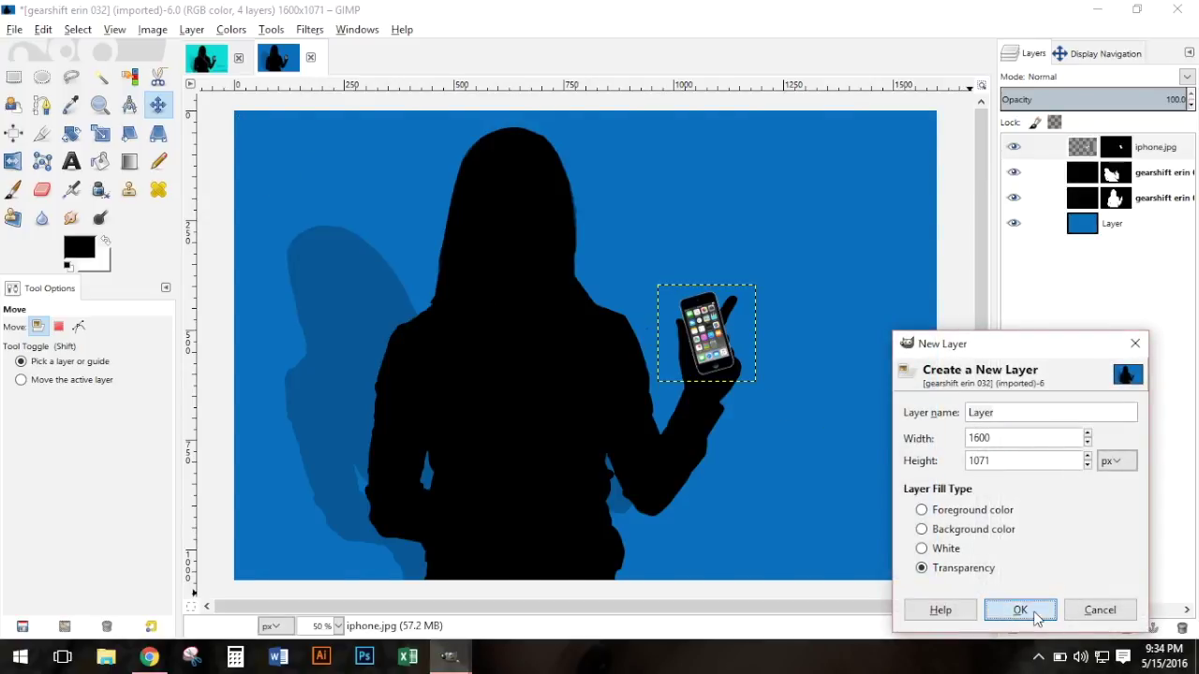
click(1034, 614)
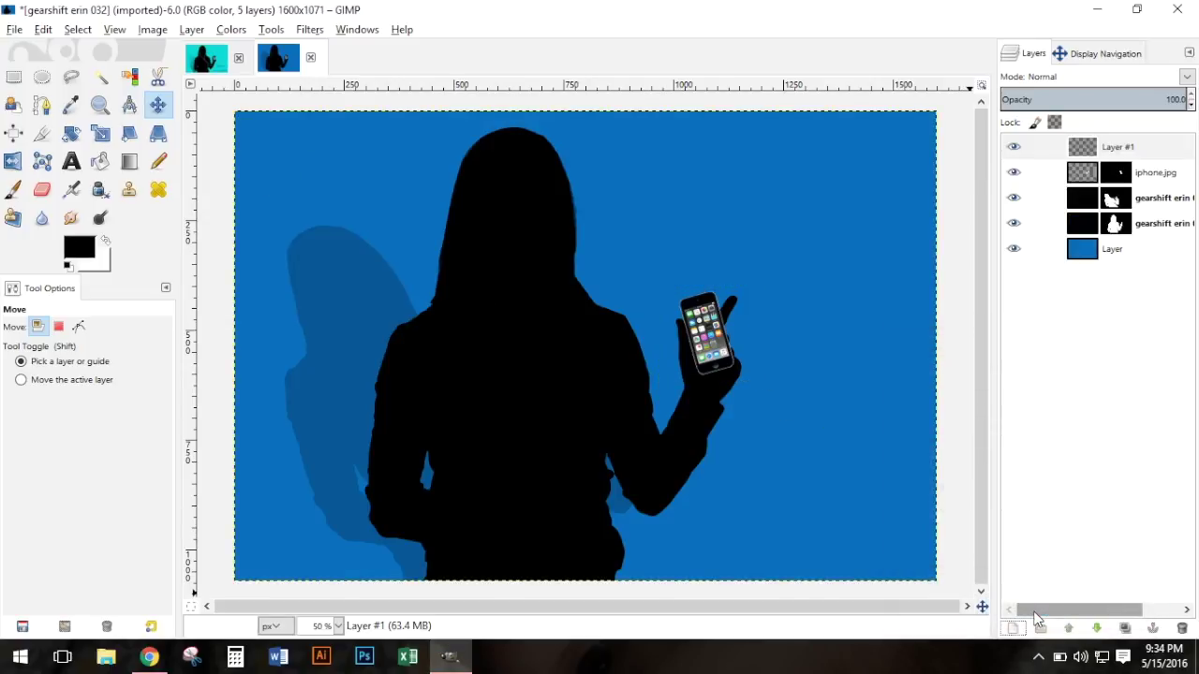
Set up the Paintbrush with the 2. Hardness 100 brush, a white foreground color and a small size below 20 px.
click(43, 105)
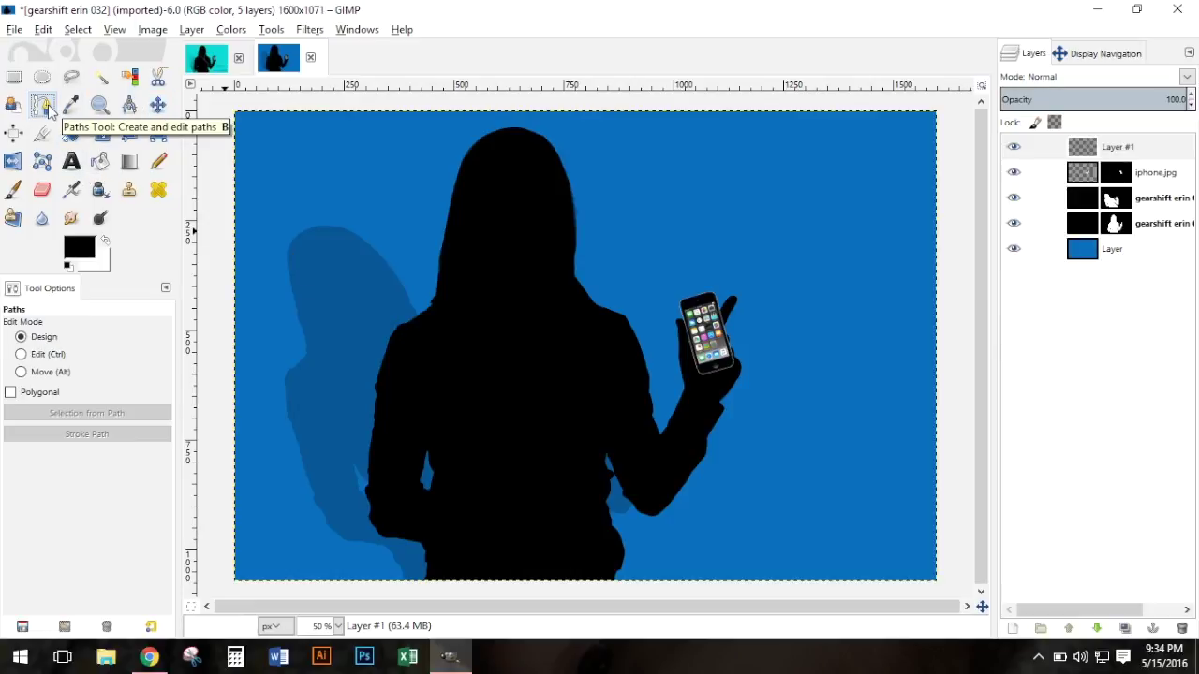
click(13, 189)
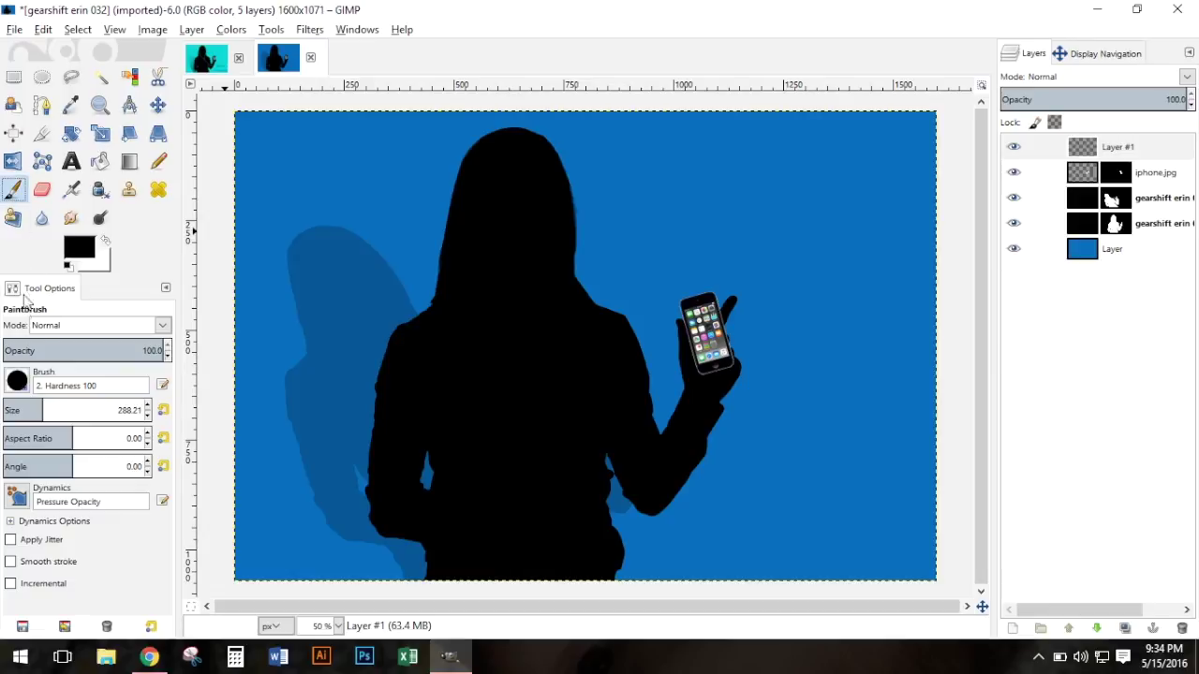
click(18, 380)
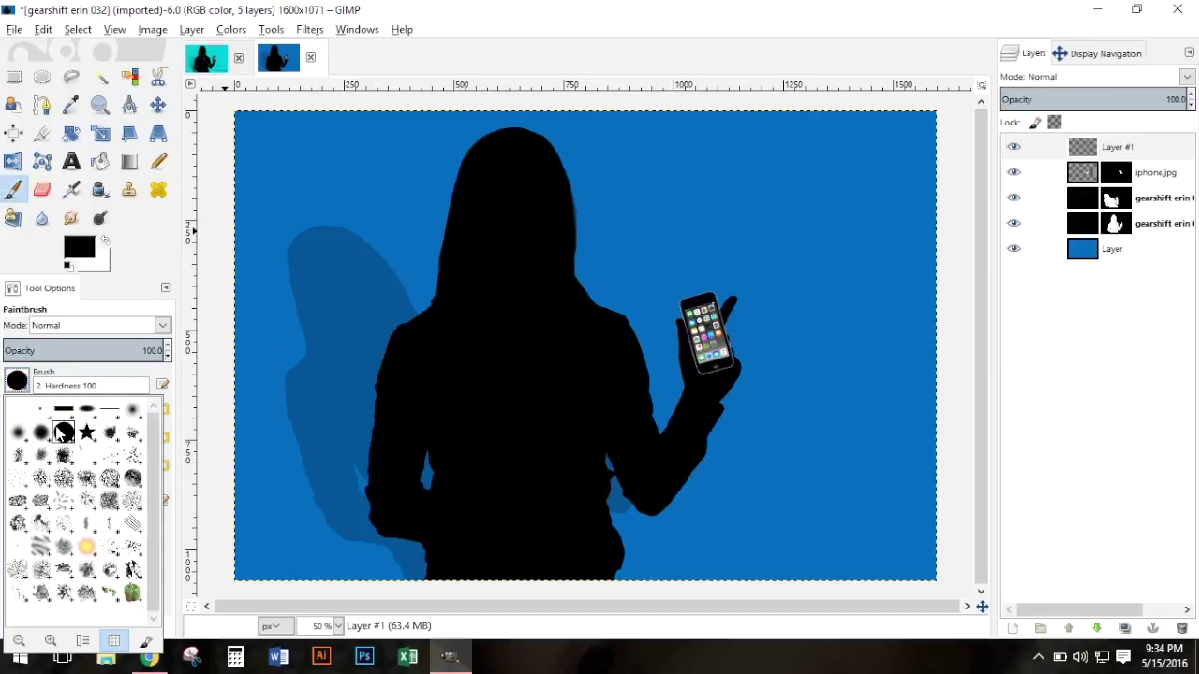
click(105, 253)
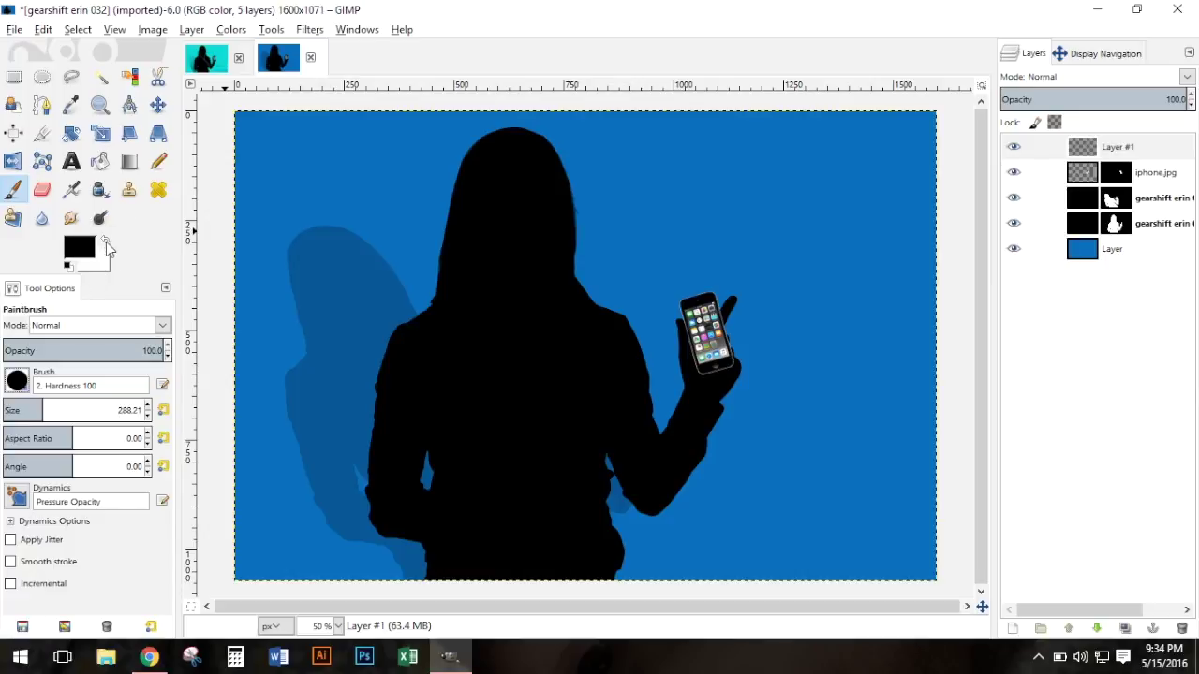
click(108, 245)
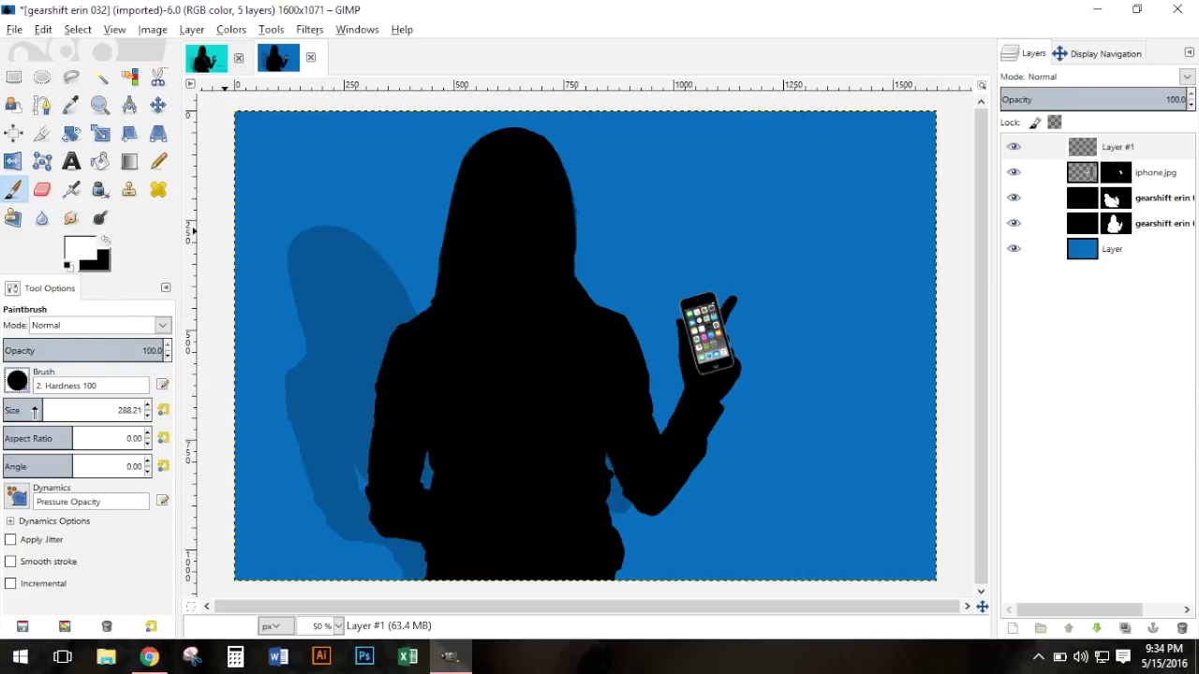
drag(41, 417, 8, 410)
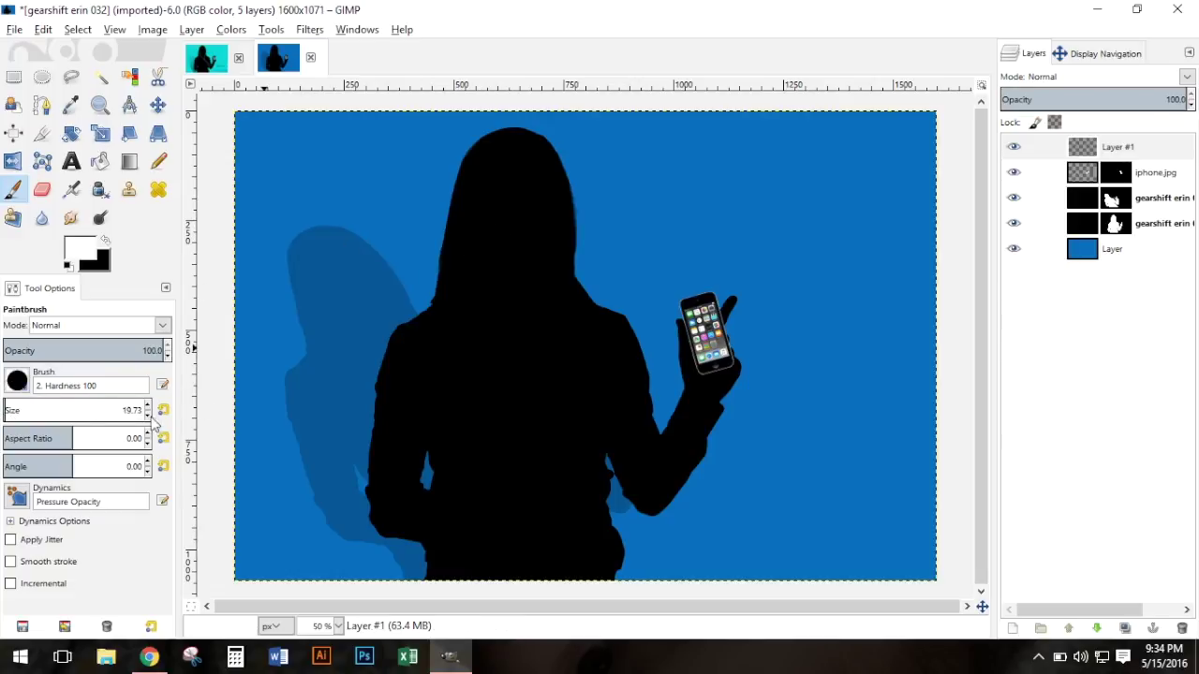
scroll(150, 420, down, 10)
Draw a curved open path from the left side of the silhouette's head across the chest and past the forearm to the phone's bottom edge.
click(42, 105)
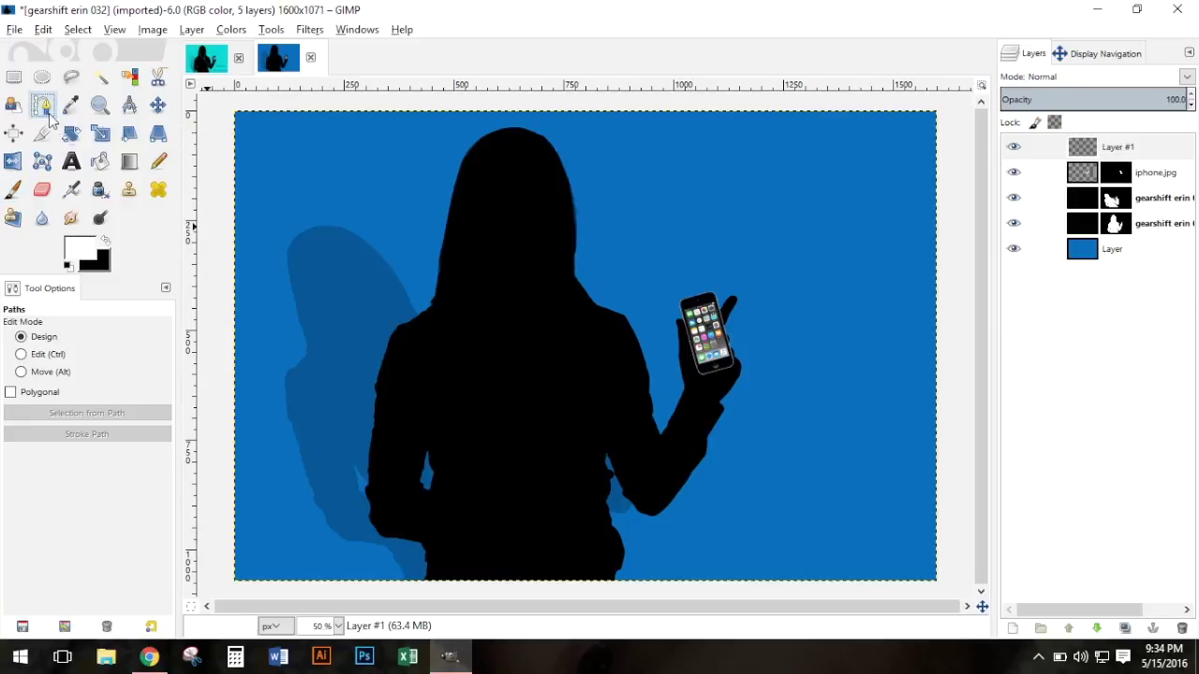
click(461, 232)
drag(476, 327, 504, 351)
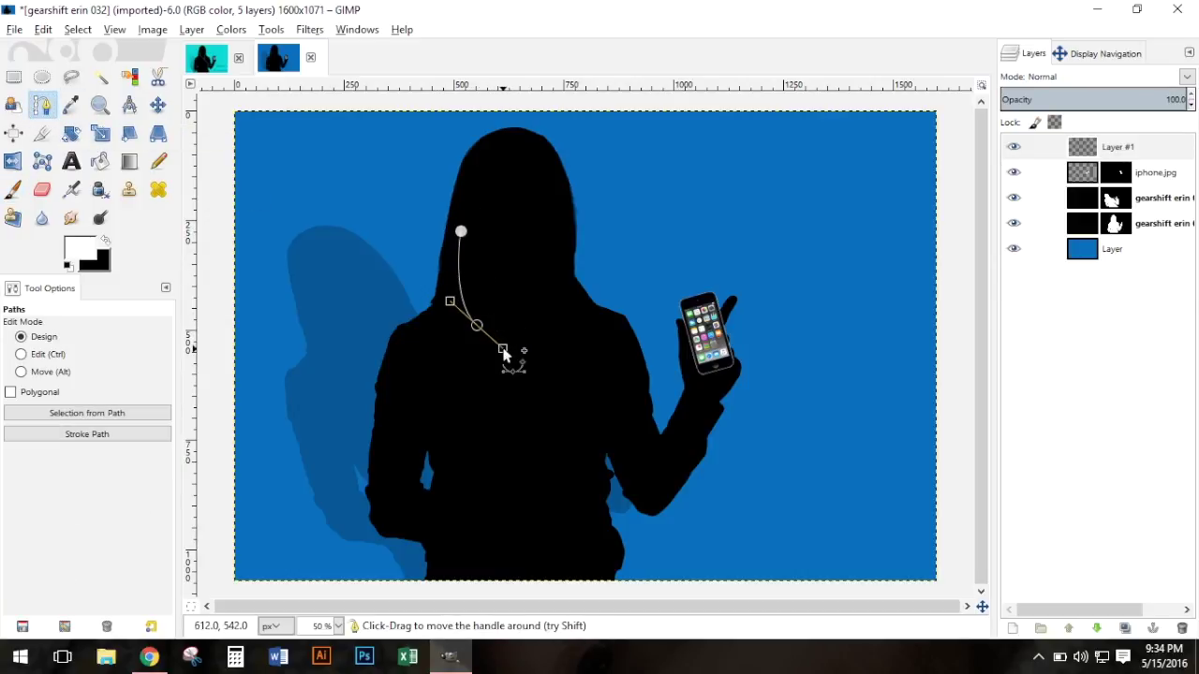
drag(576, 400, 610, 423)
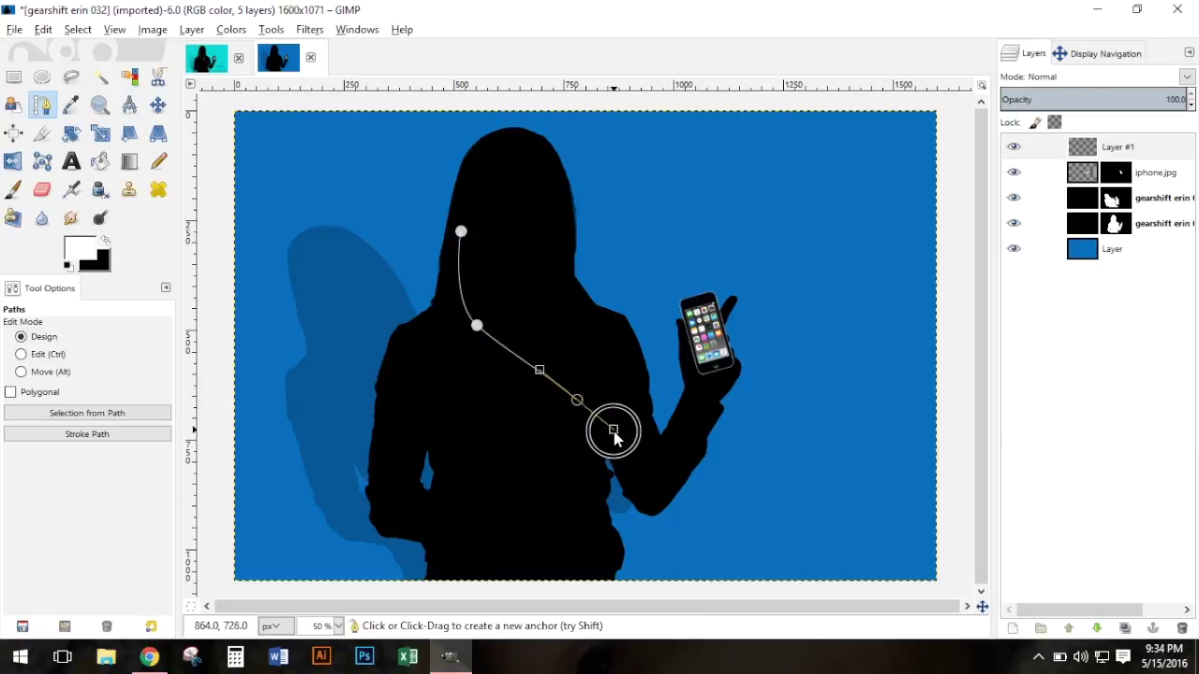
drag(641, 472, 678, 485)
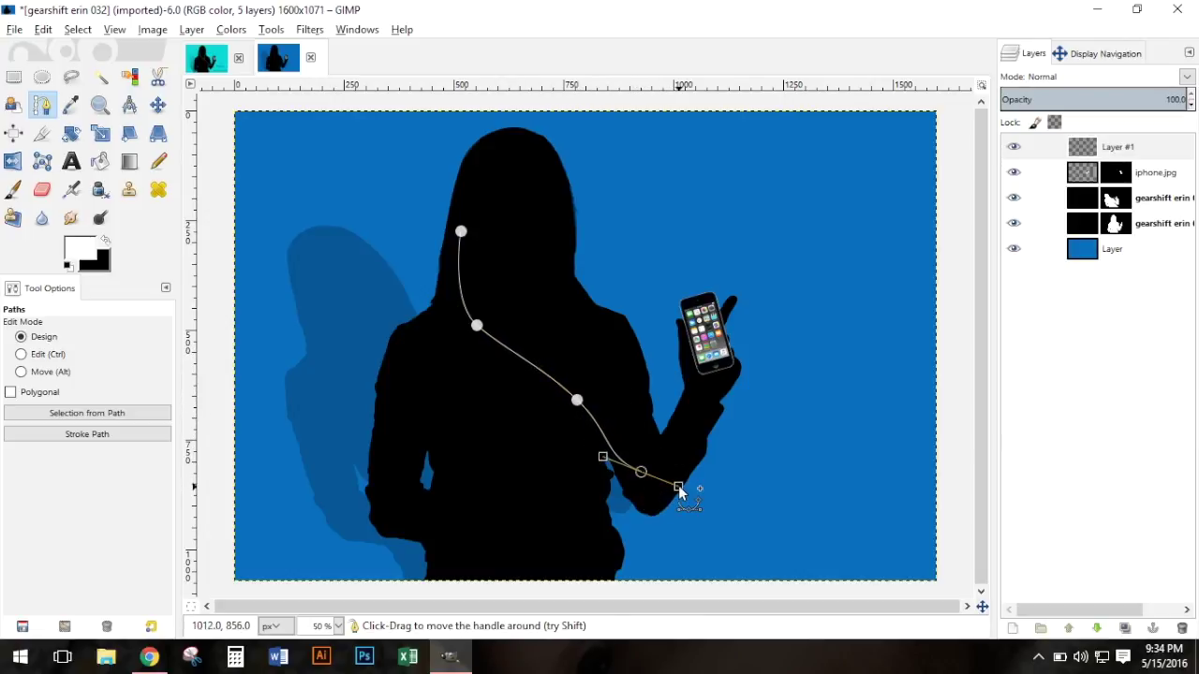
drag(723, 442, 719, 423)
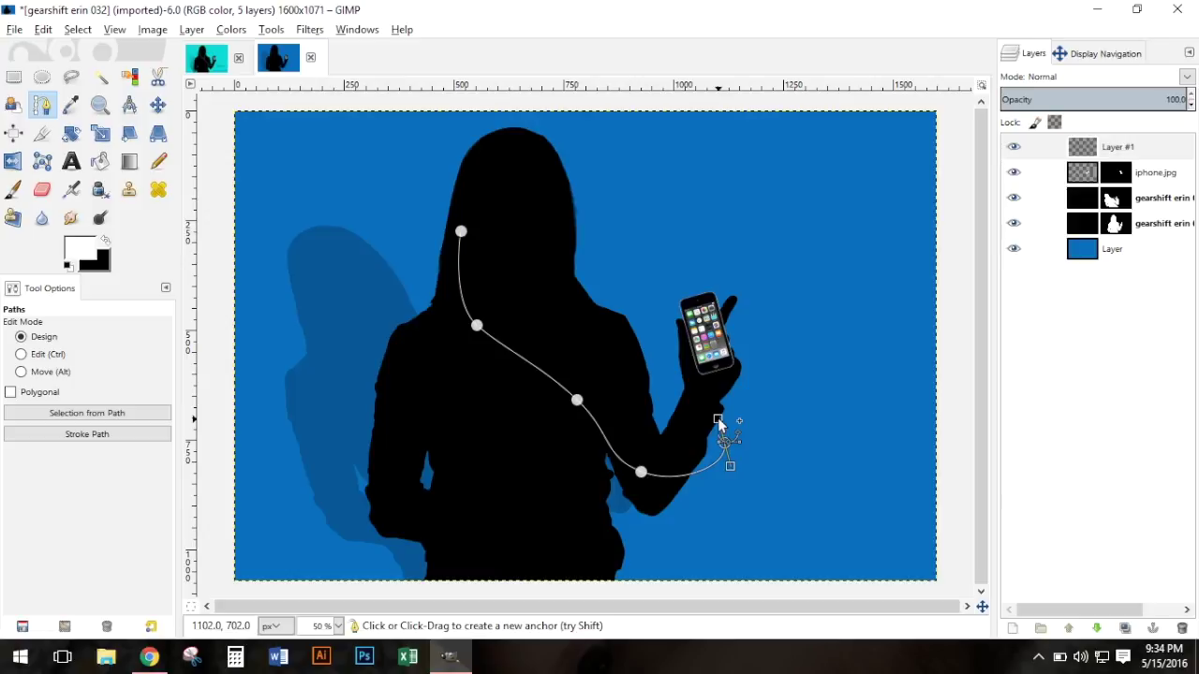
drag(719, 424, 719, 376)
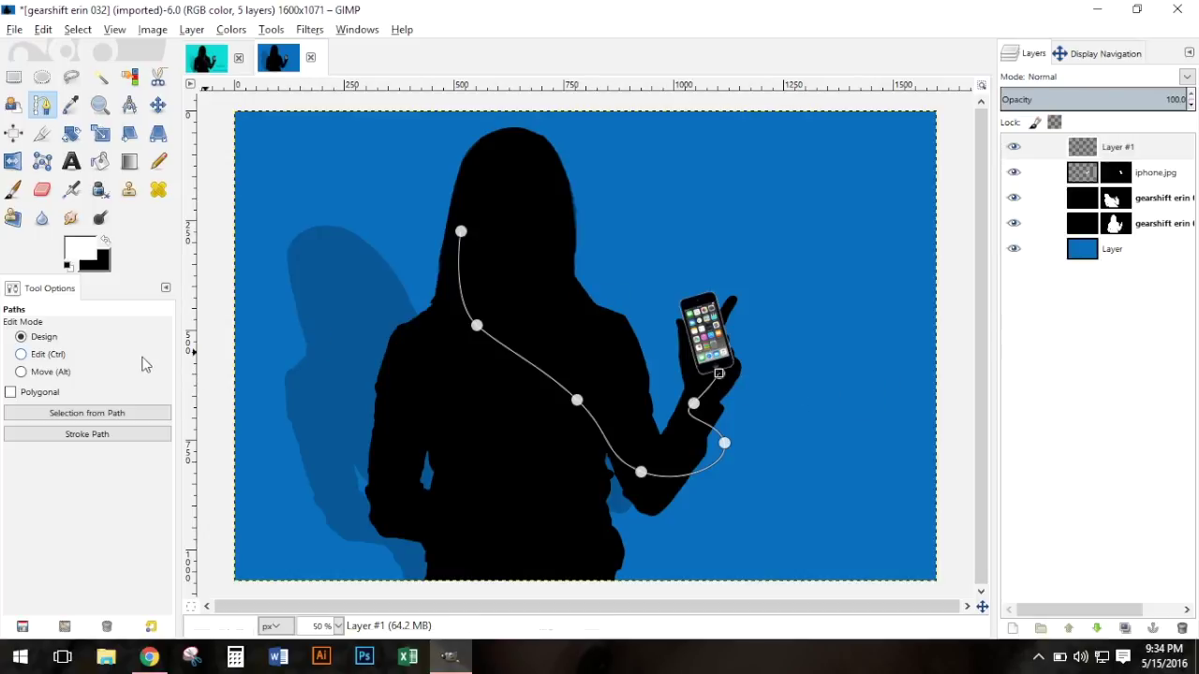
Stroke the earphone cord path with the Paintbrush as the paint tool, without emulating brush dynamics, and leave the path.
click(105, 436)
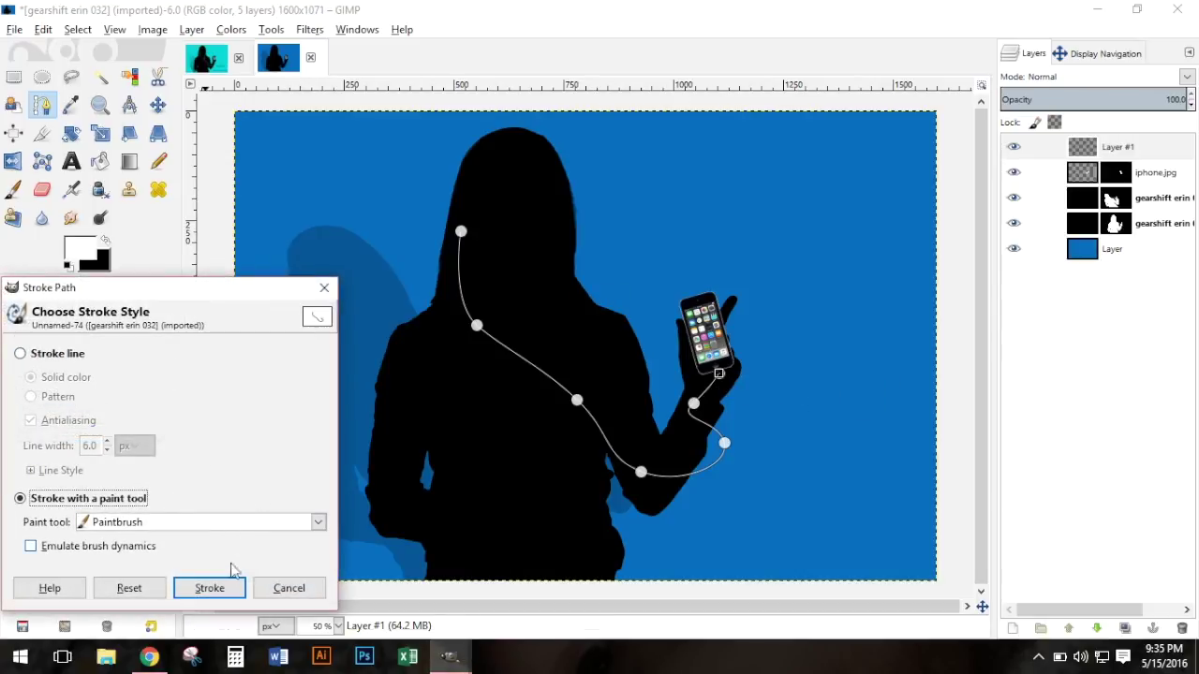
click(143, 527)
click(173, 316)
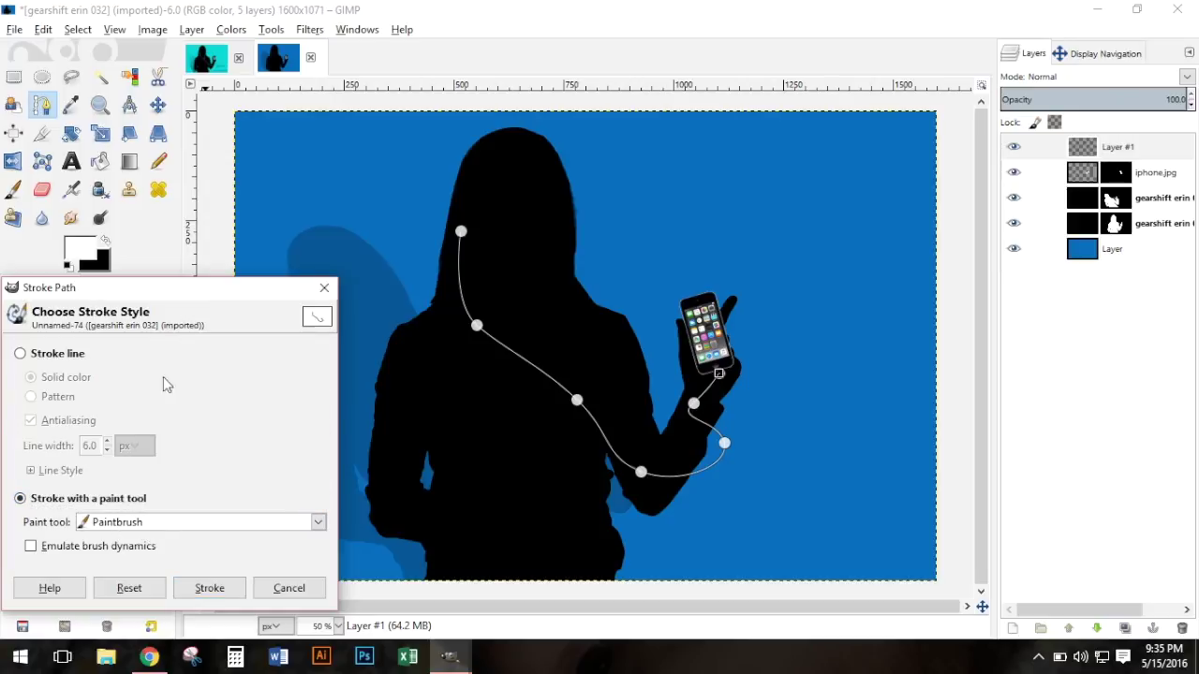
click(210, 587)
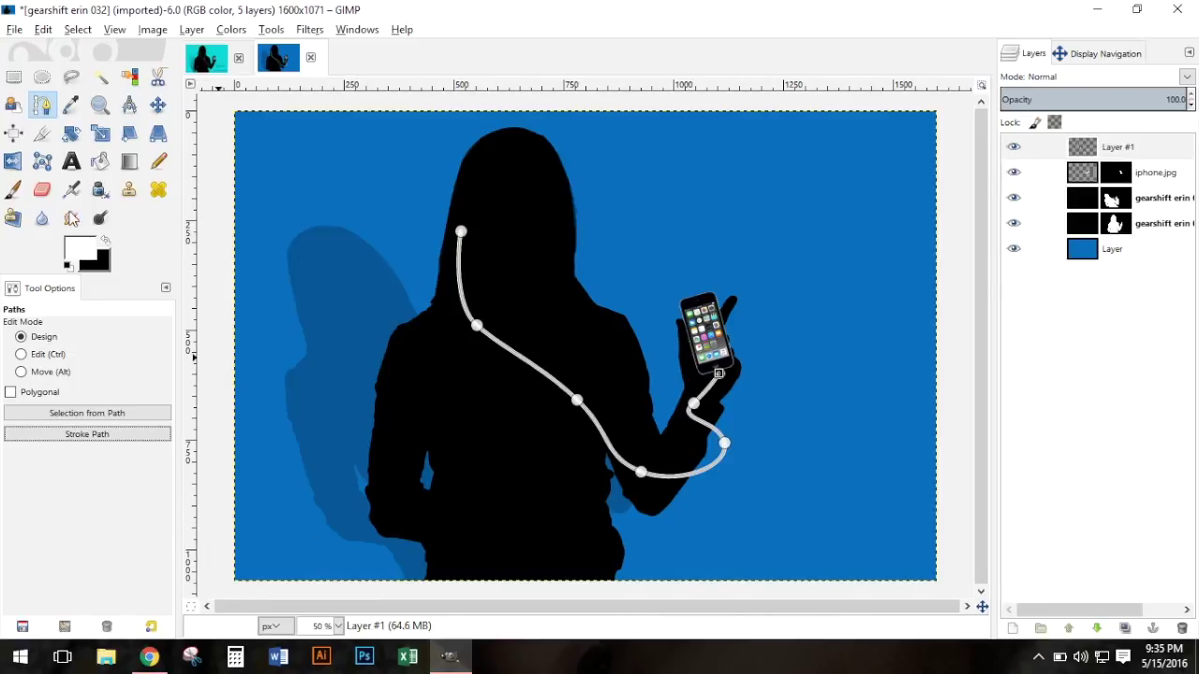
click(14, 105)
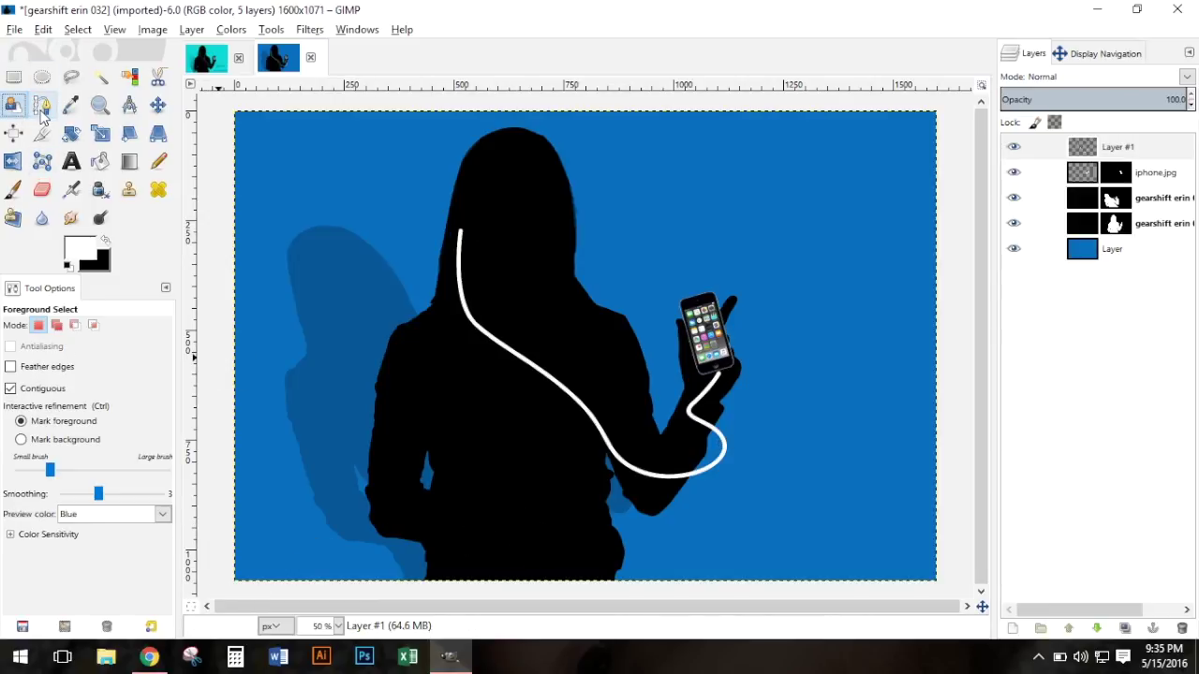
Draw a second curved path from the right side of the head down to the main cord and stroke it with the Paintbrush.
click(40, 111)
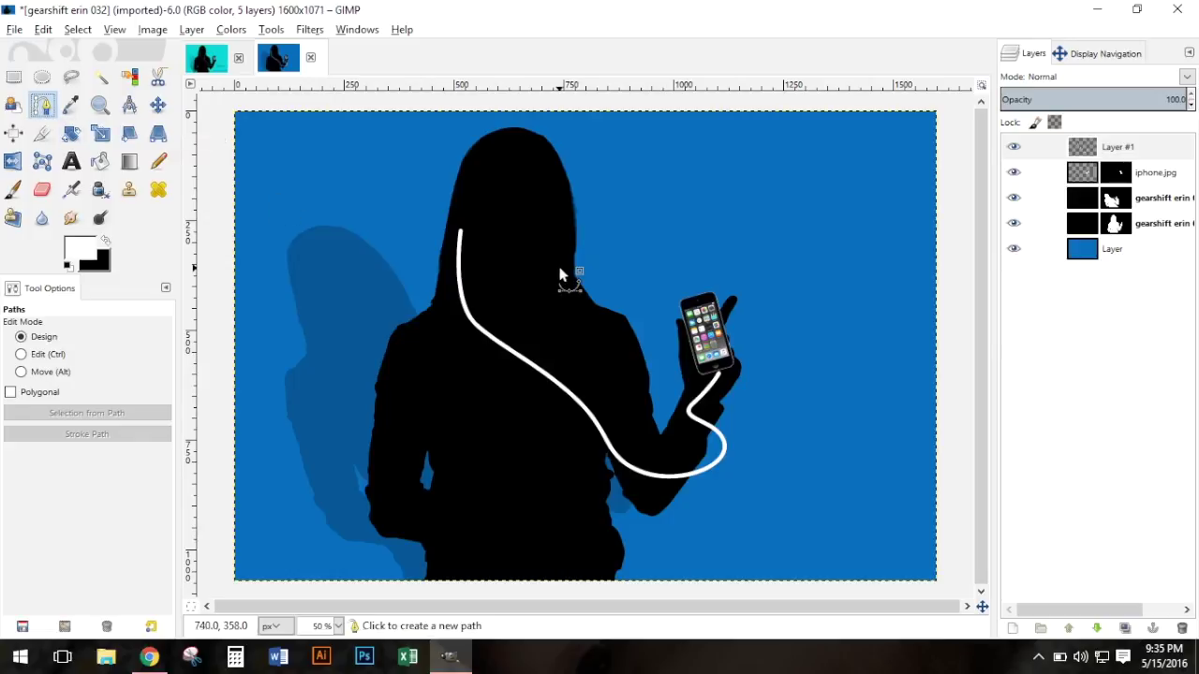
click(554, 230)
mouse_move(558, 279)
mouse_down()
mouse_move(541, 347)
mouse_move(566, 386)
mouse_move(550, 397)
mouse_up()
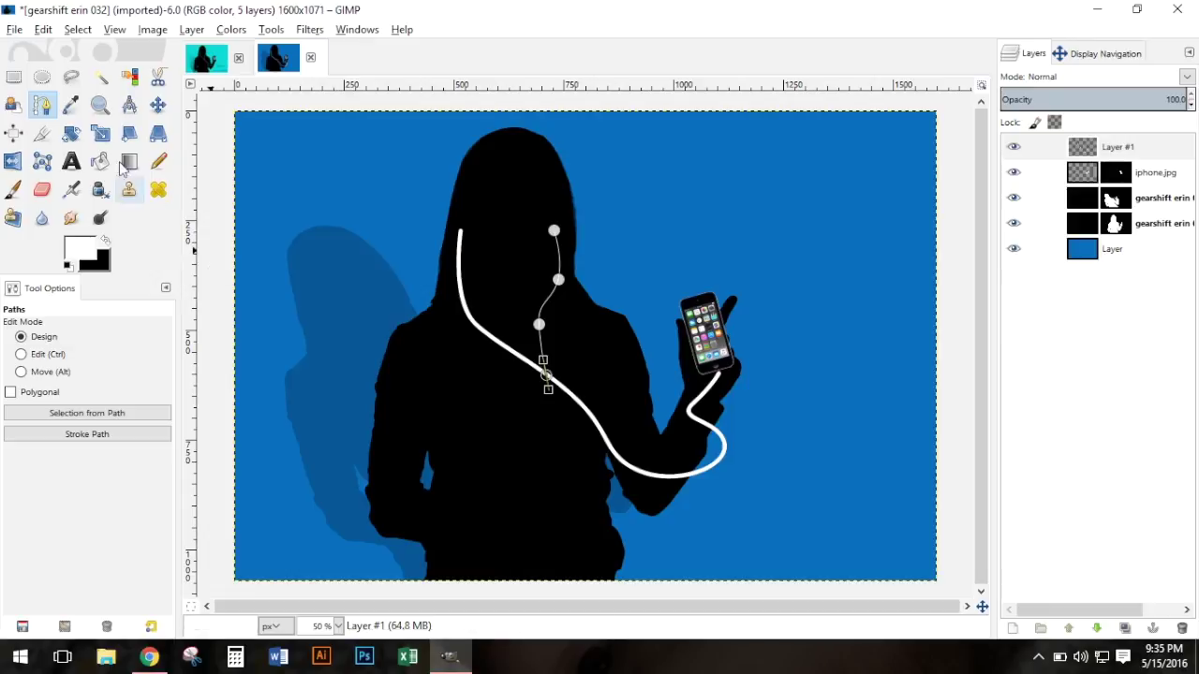
click(79, 435)
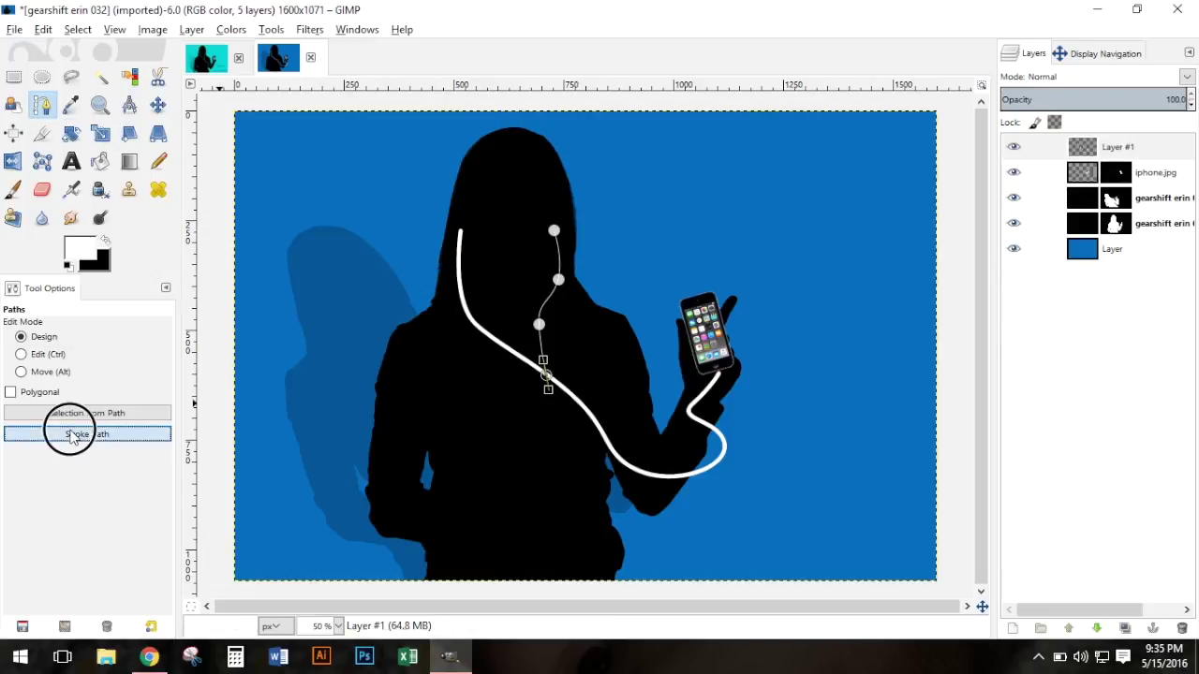
click(202, 582)
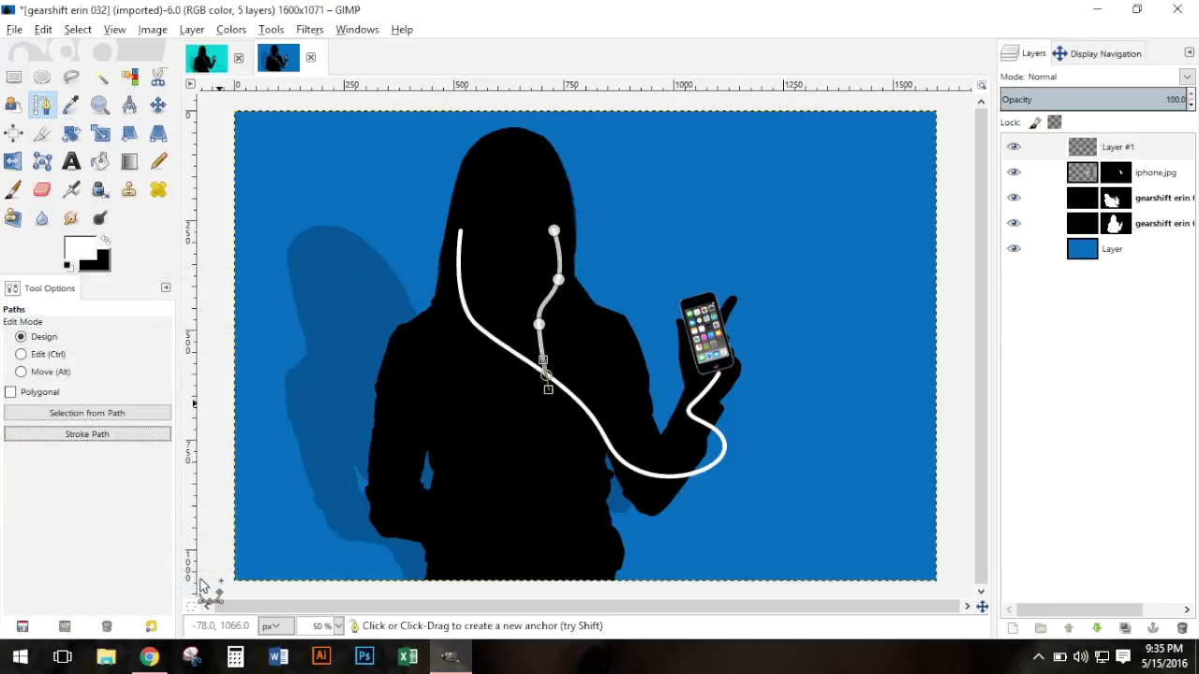
key(o)
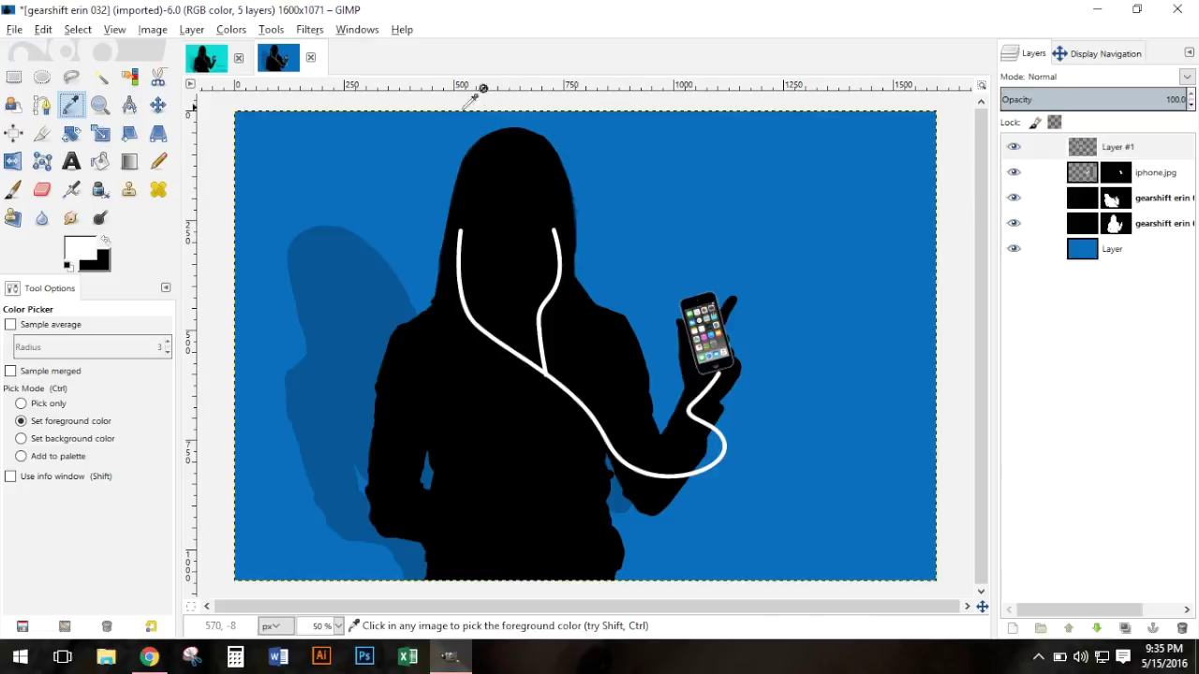
Create a 590 × 280 px text box above the phone, using Garamond and centered justification.
click(71, 161)
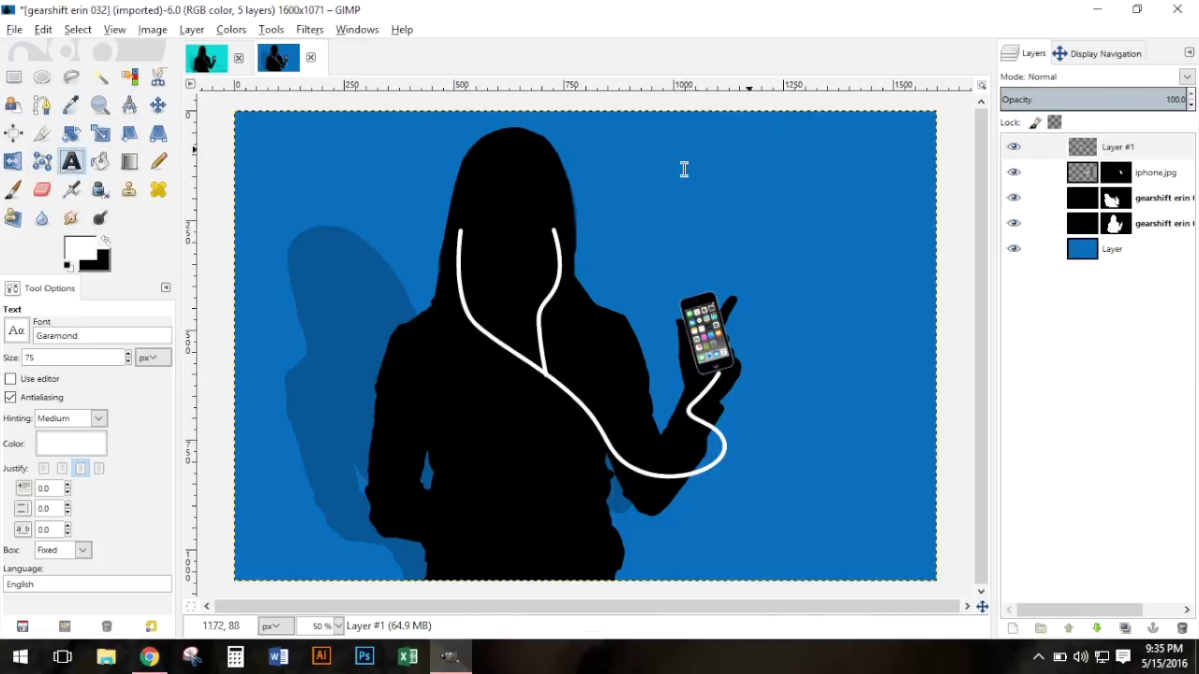
drag(636, 136, 897, 259)
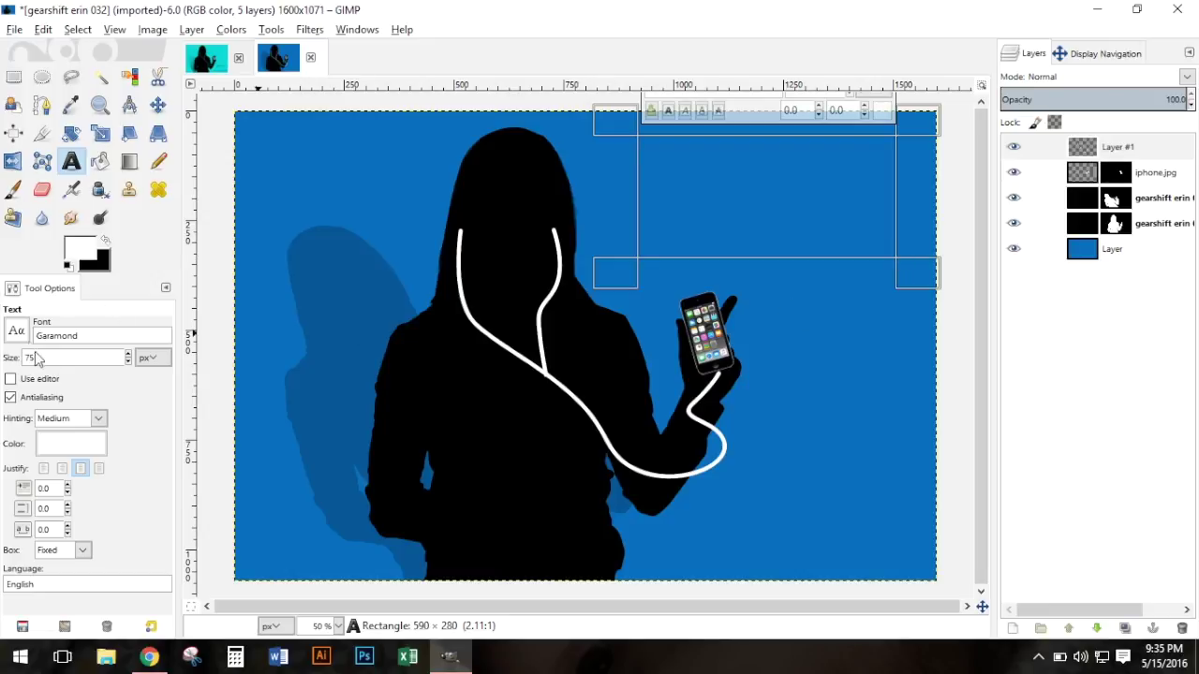
click(17, 331)
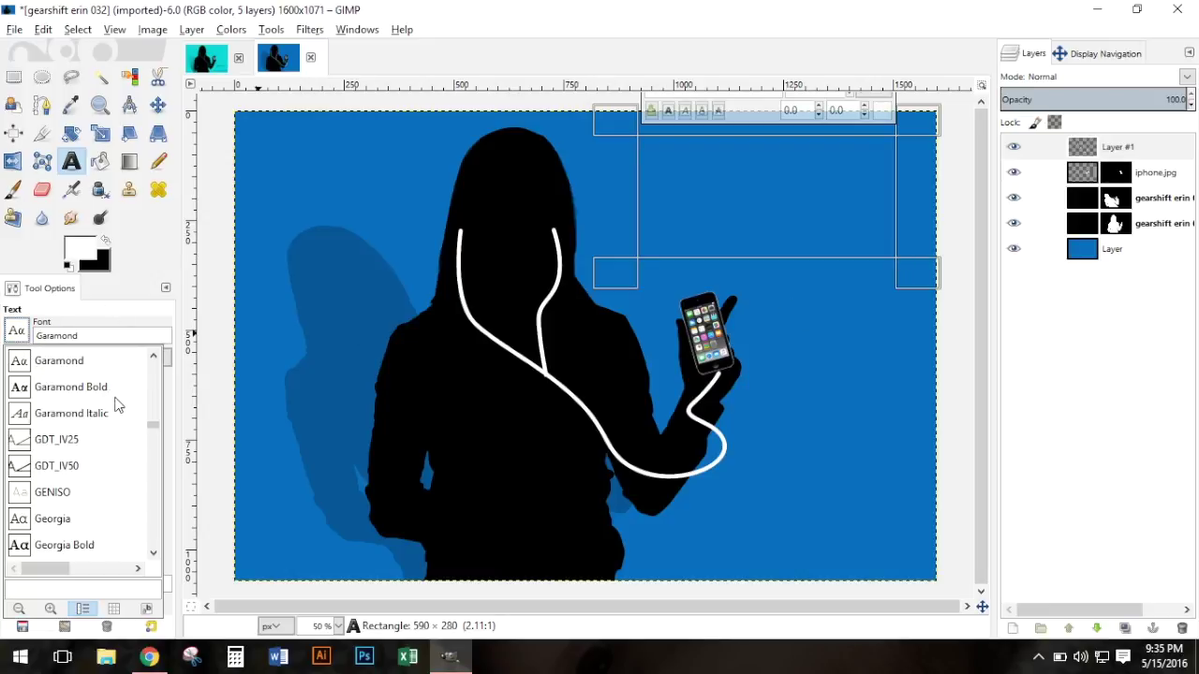
click(59, 360)
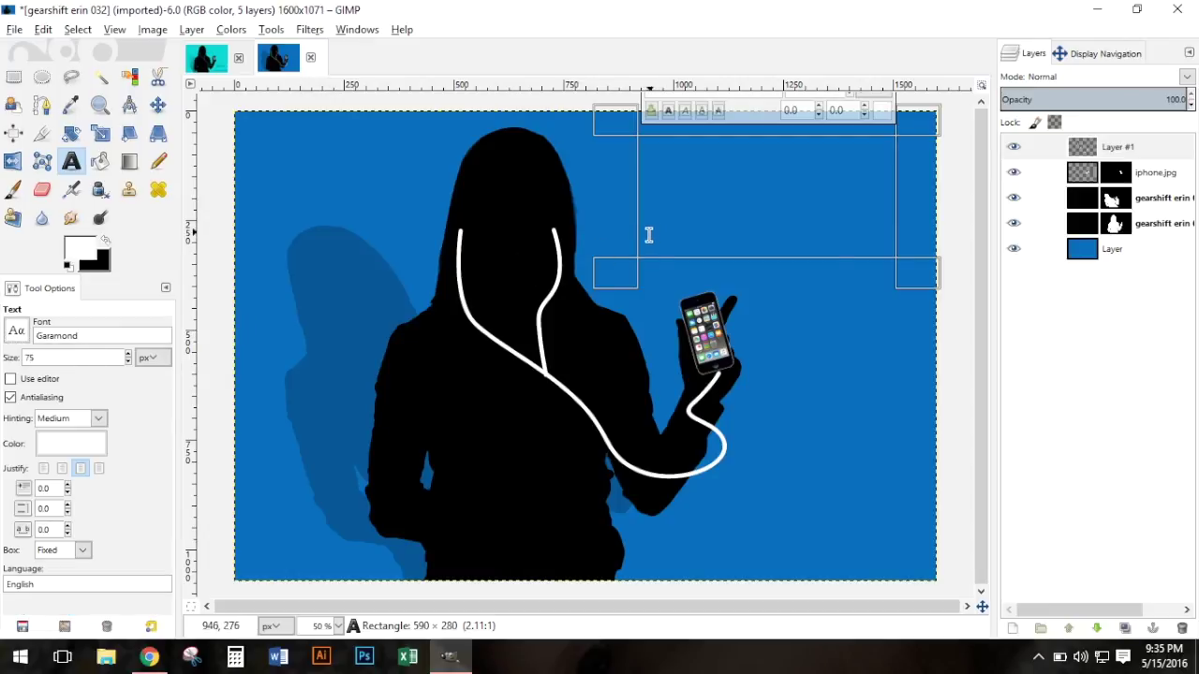
click(81, 468)
Enter the ad text "iPhone 6s", followed by a blank line and "Get yours today.".
text(iP)
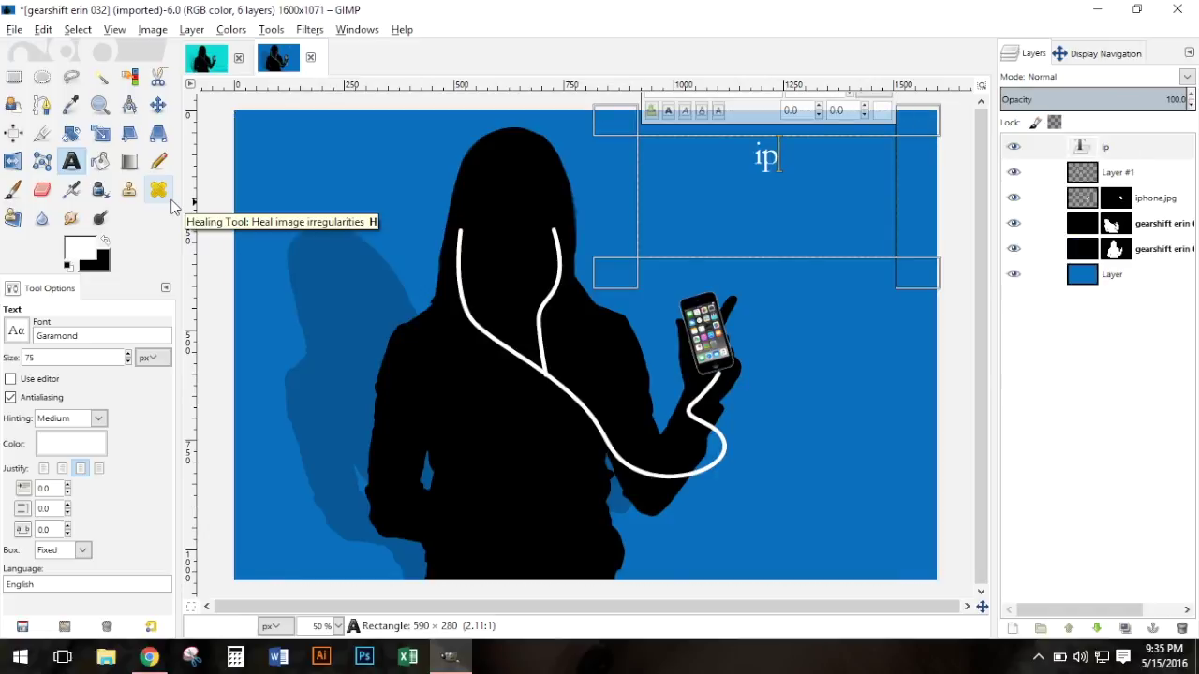
text(hone 5)
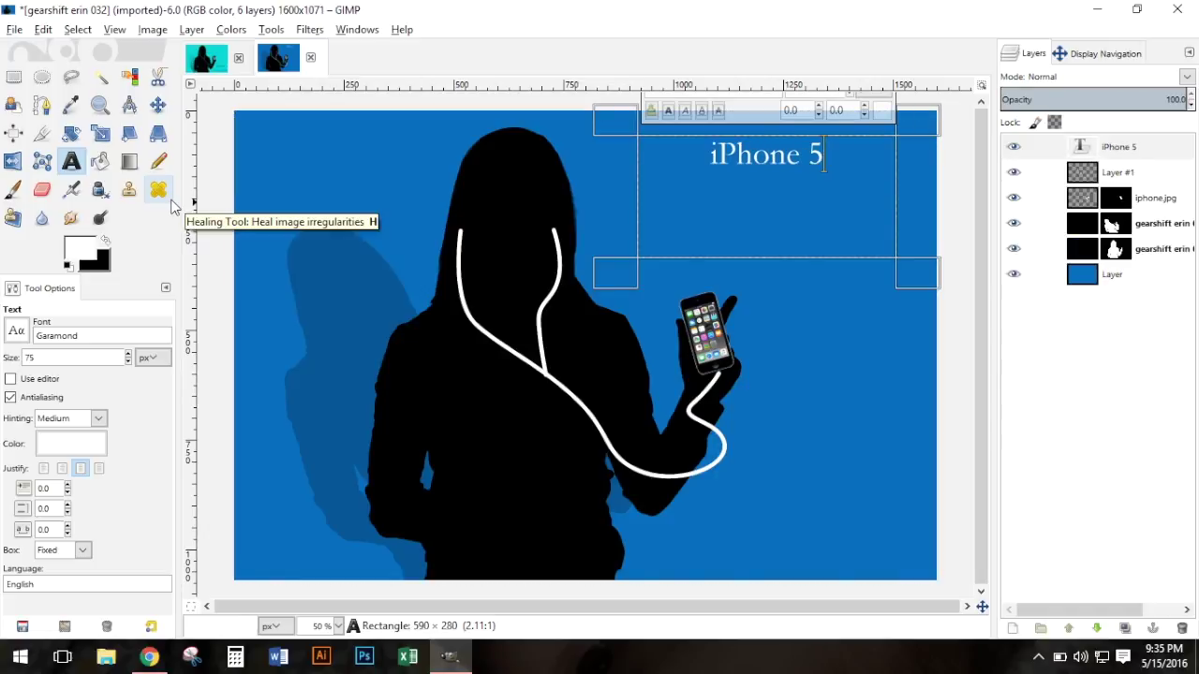
key(BackSpace)
text(6s)
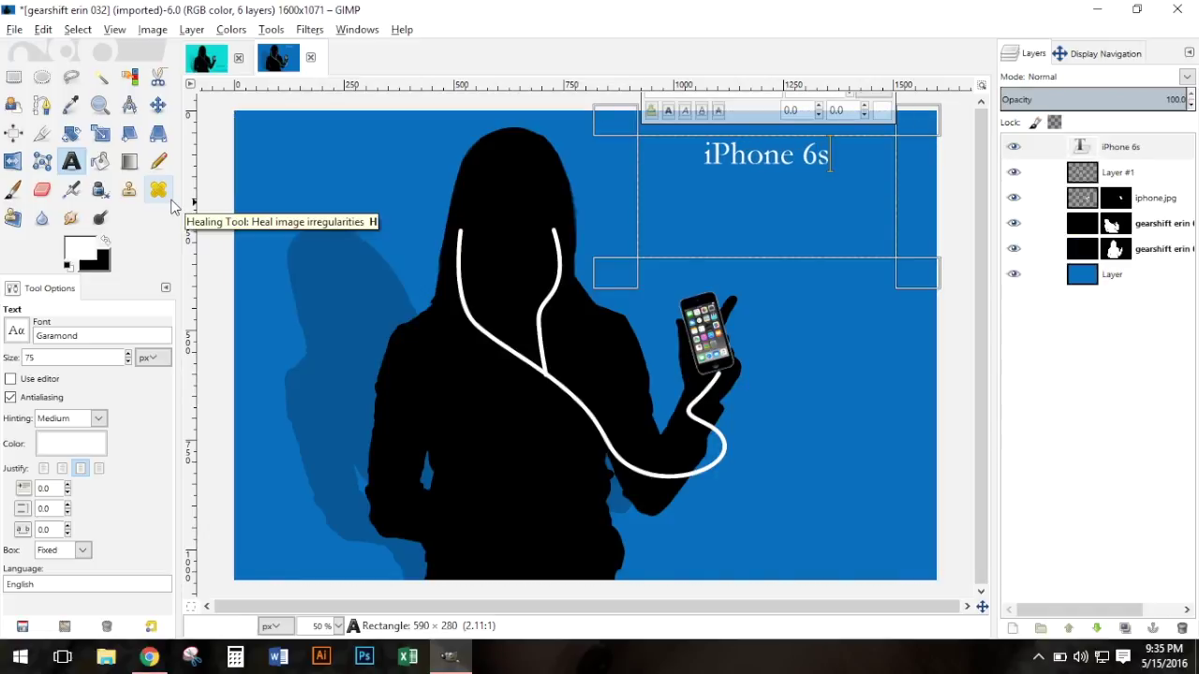
key(Return)
text(Ge you)
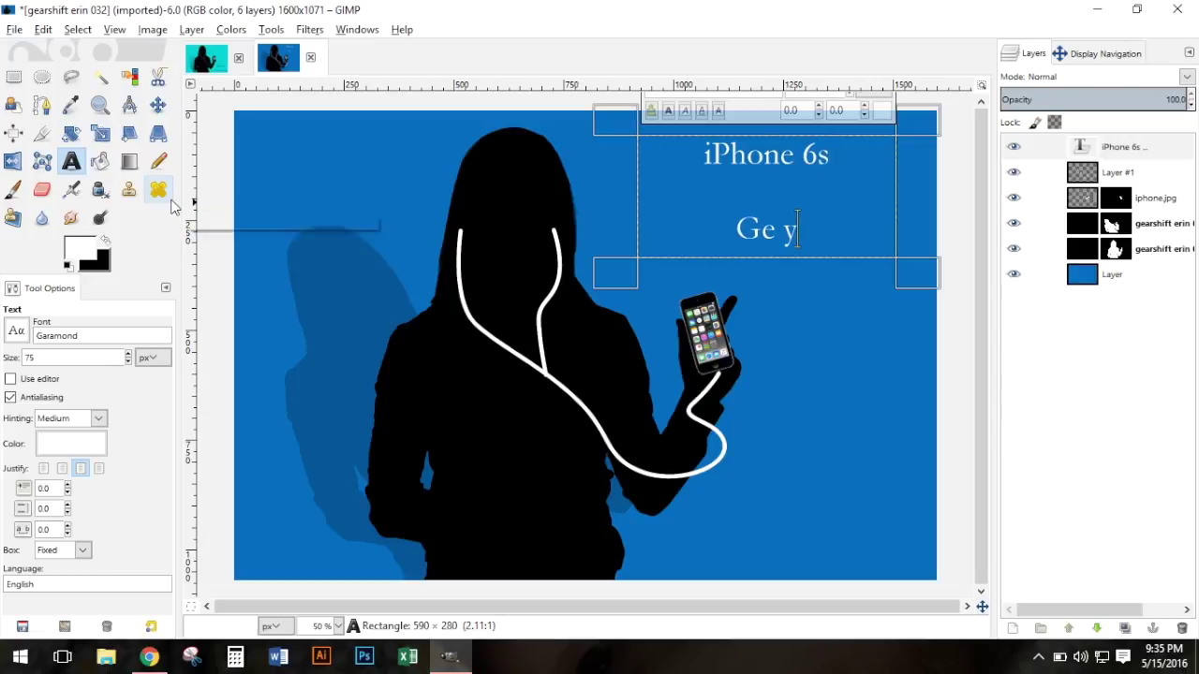
key(BackSpace)
key(BackSpace)
key(BackSpace)
key(BackSpace)
text(t your)
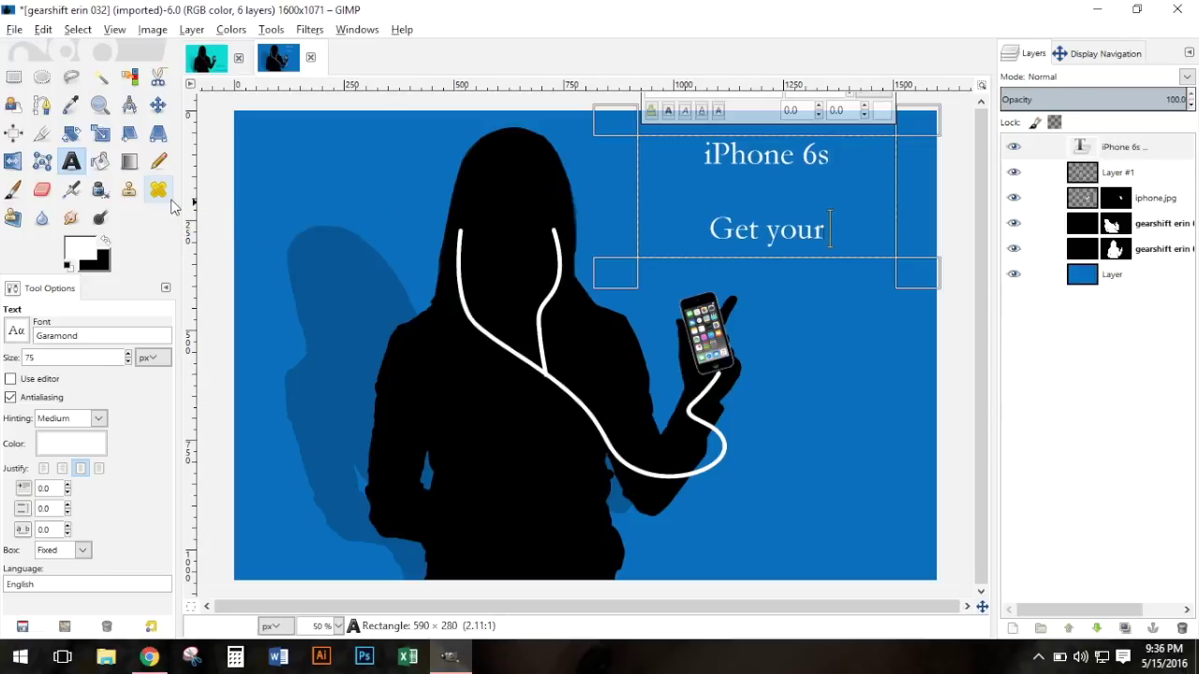
text(s today.)
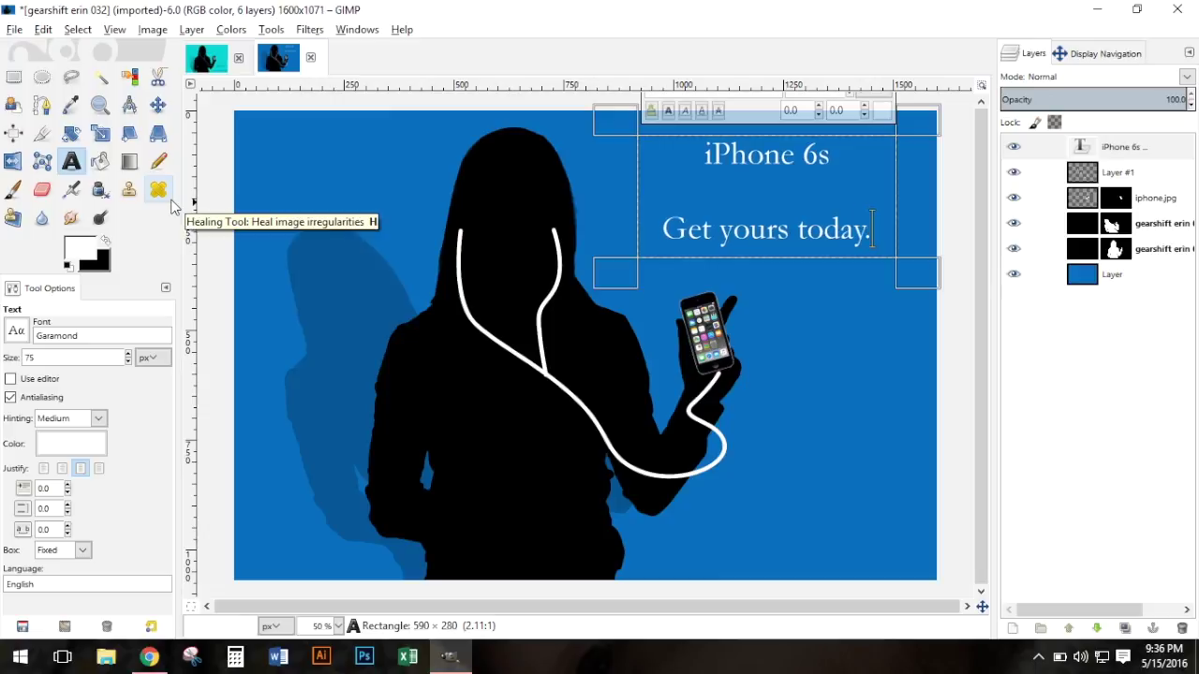
Leave text editing with the Rectangle Select tool and hide the layer boundary.
click(13, 77)
click(114, 29)
click(150, 229)
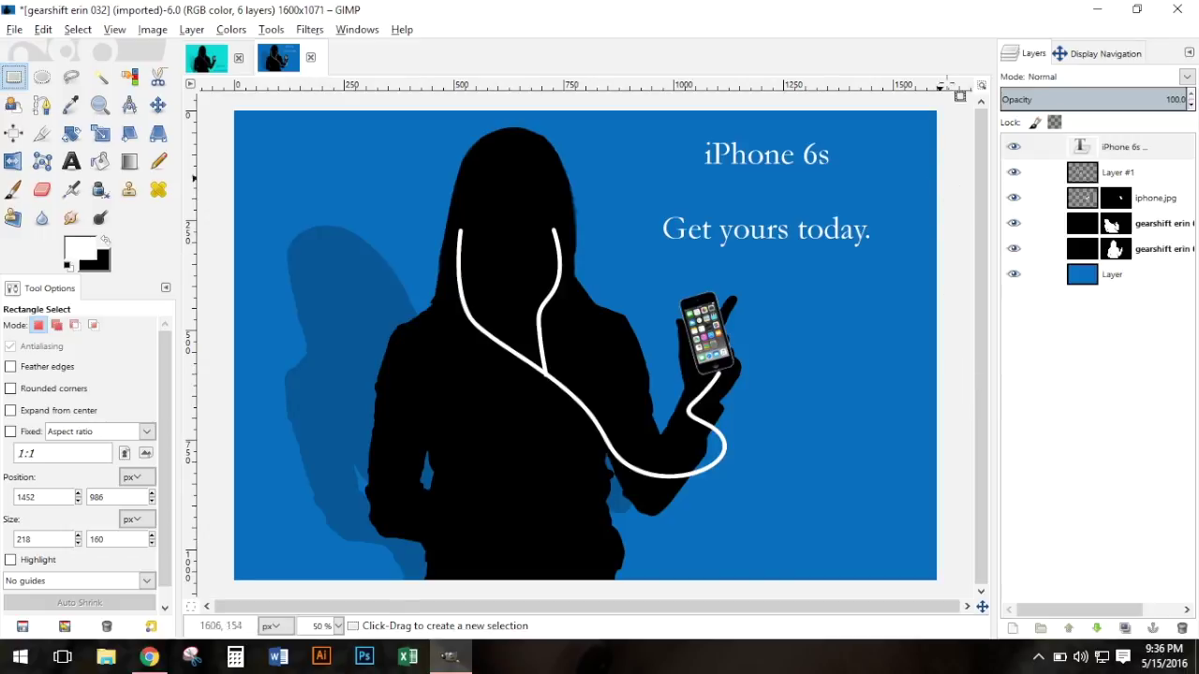
Save the image to the Desktop as Iphonead.xcf, replacing the existing file.
click(15, 31)
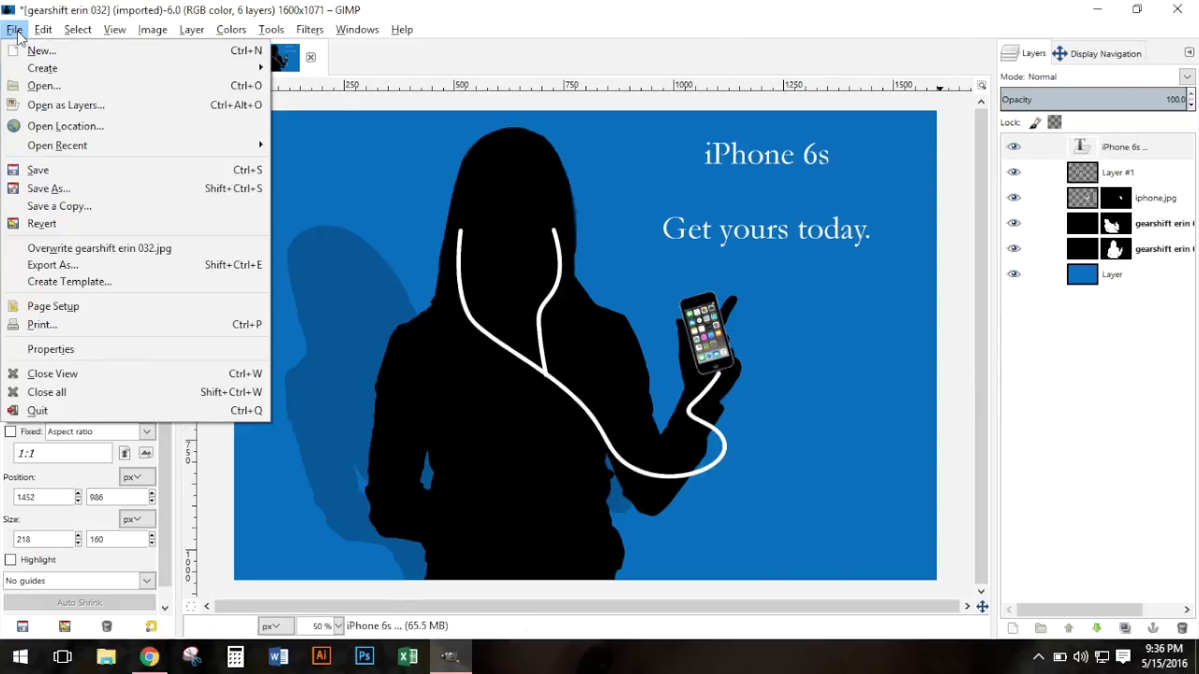
click(75, 188)
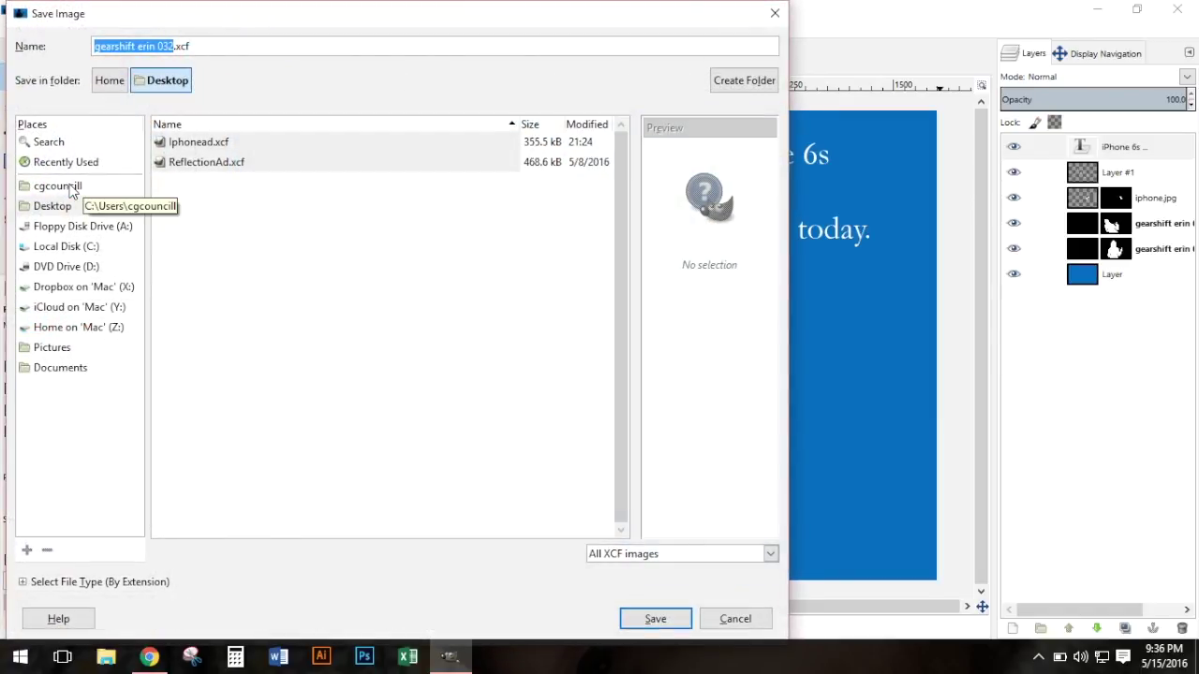
text(Iphonead)
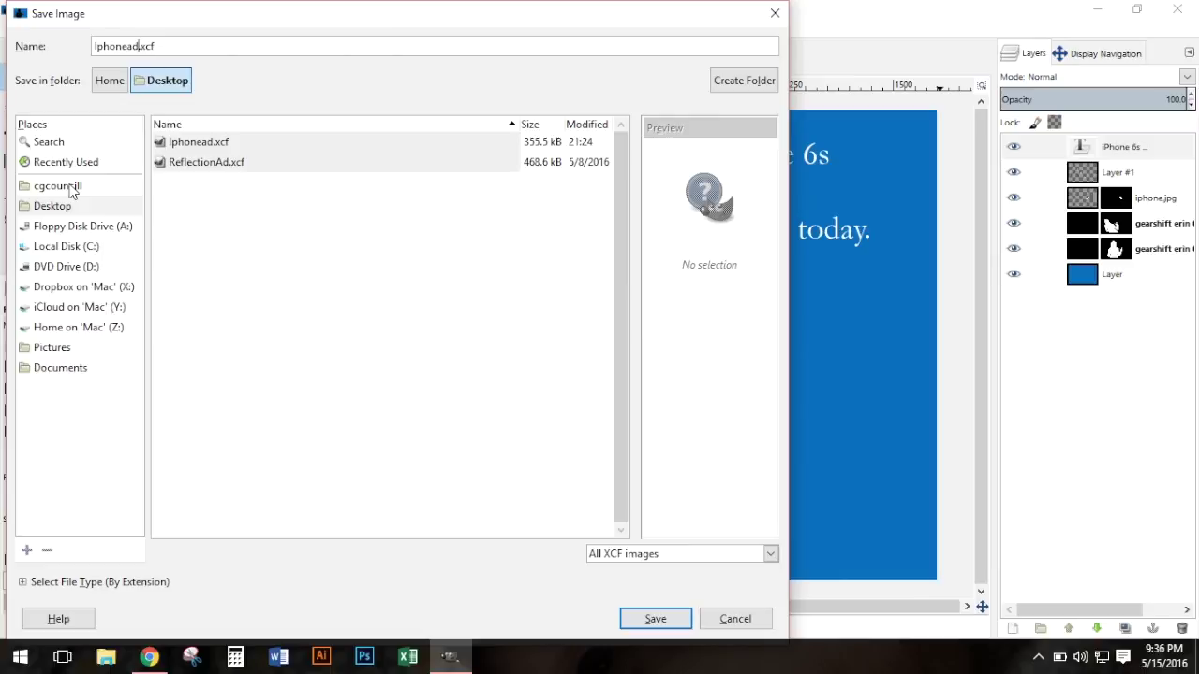
key(Return)
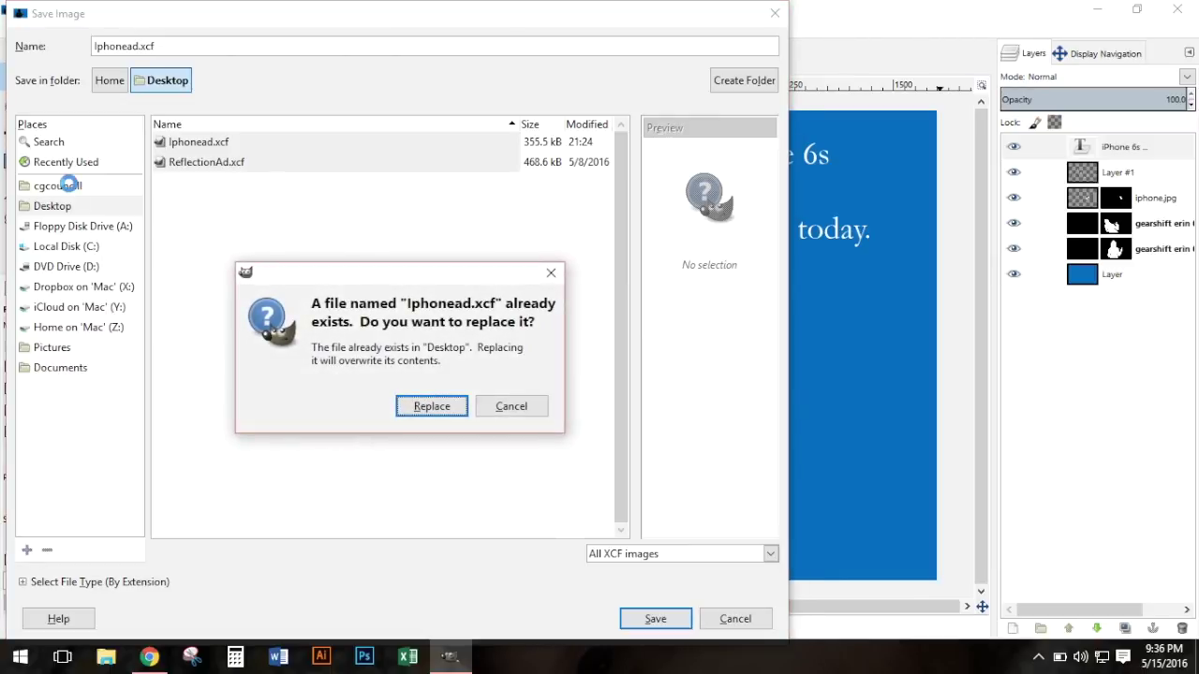
click(409, 412)
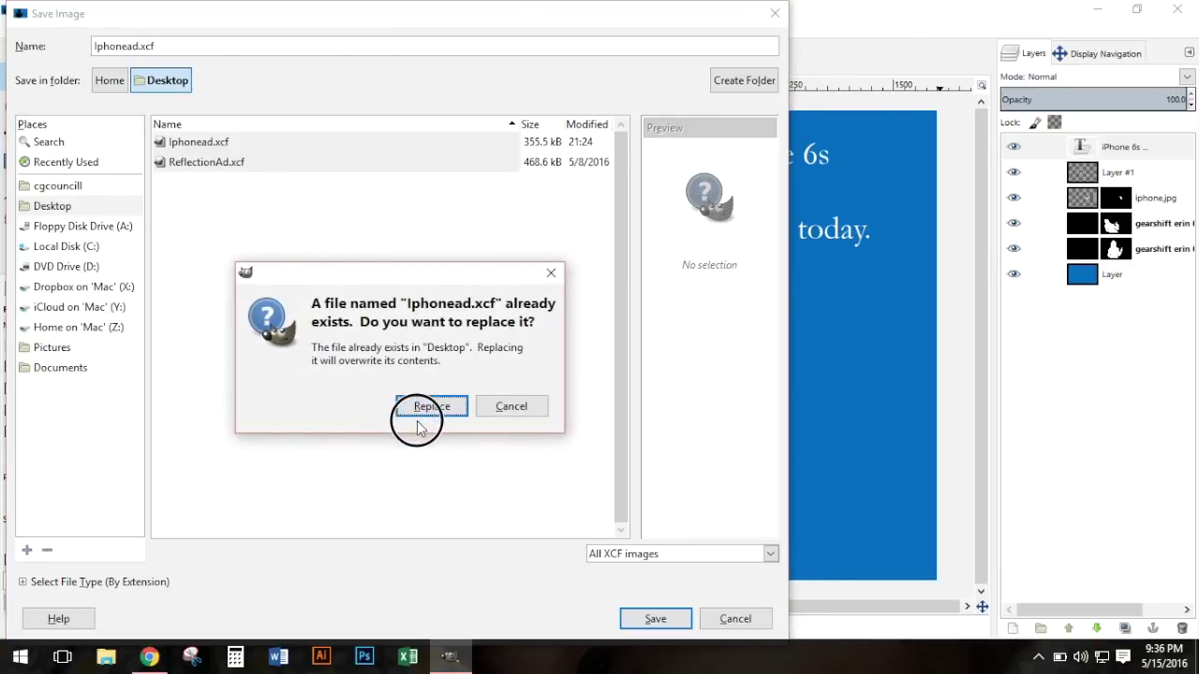
click(412, 410)
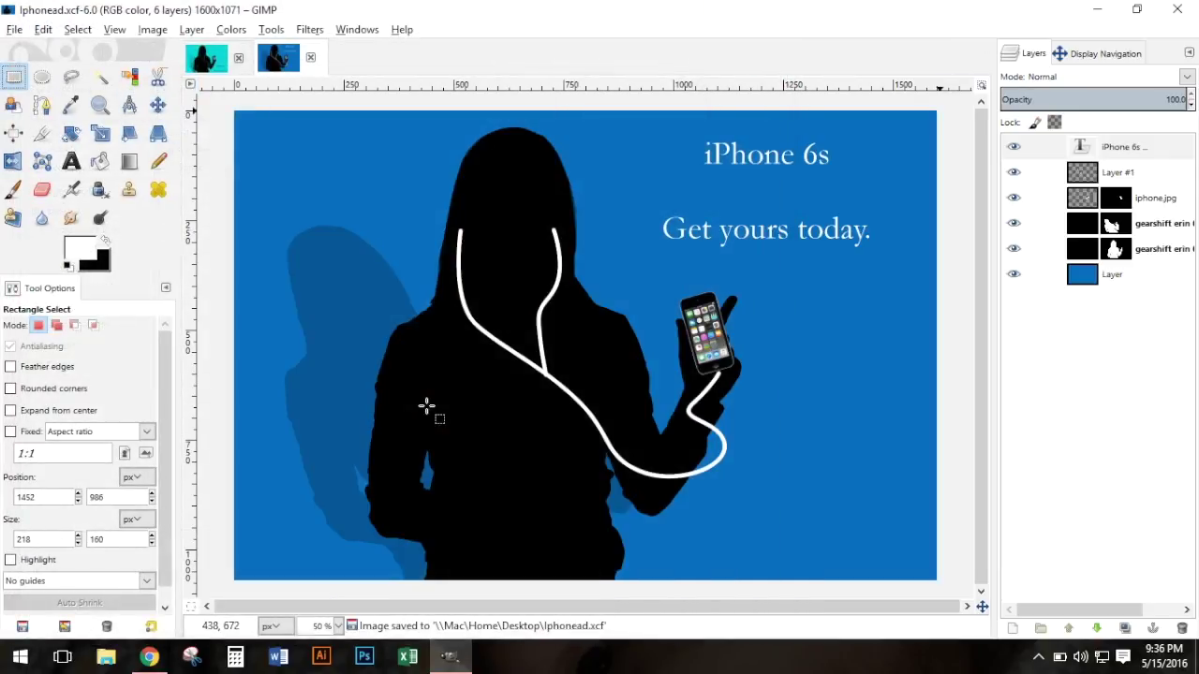